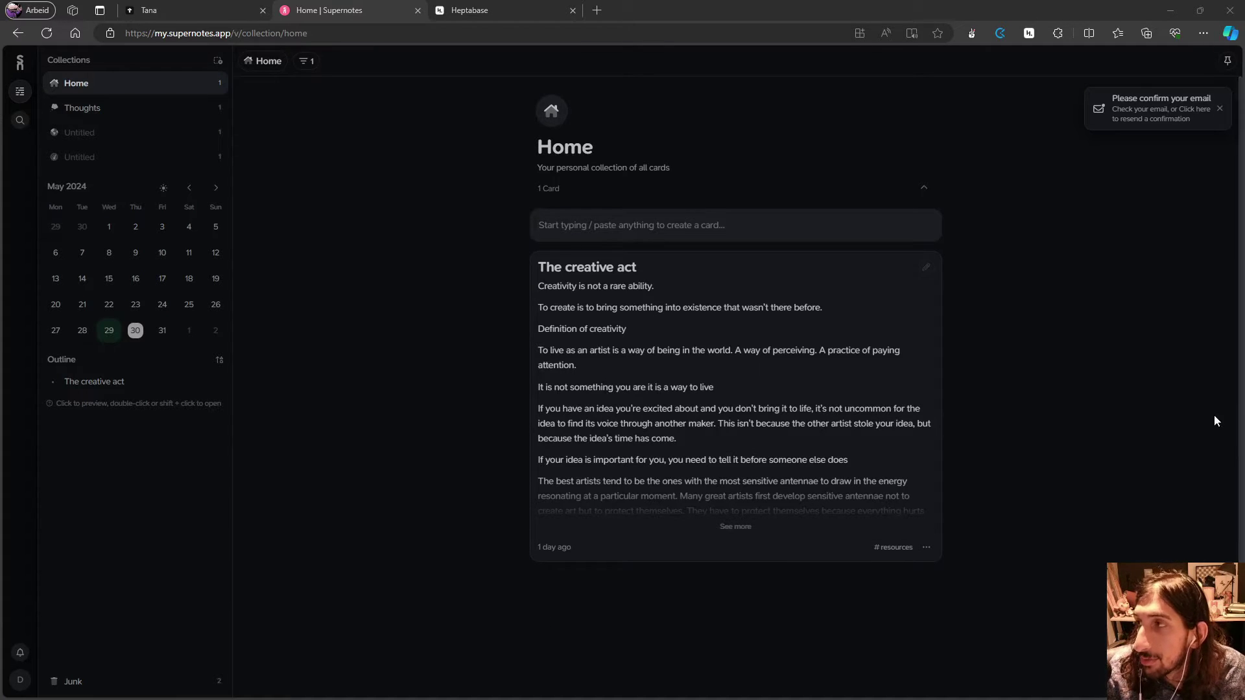
Dismiss the 'Please confirm your email' notice on the Supernotes Home view.
click(1220, 108)
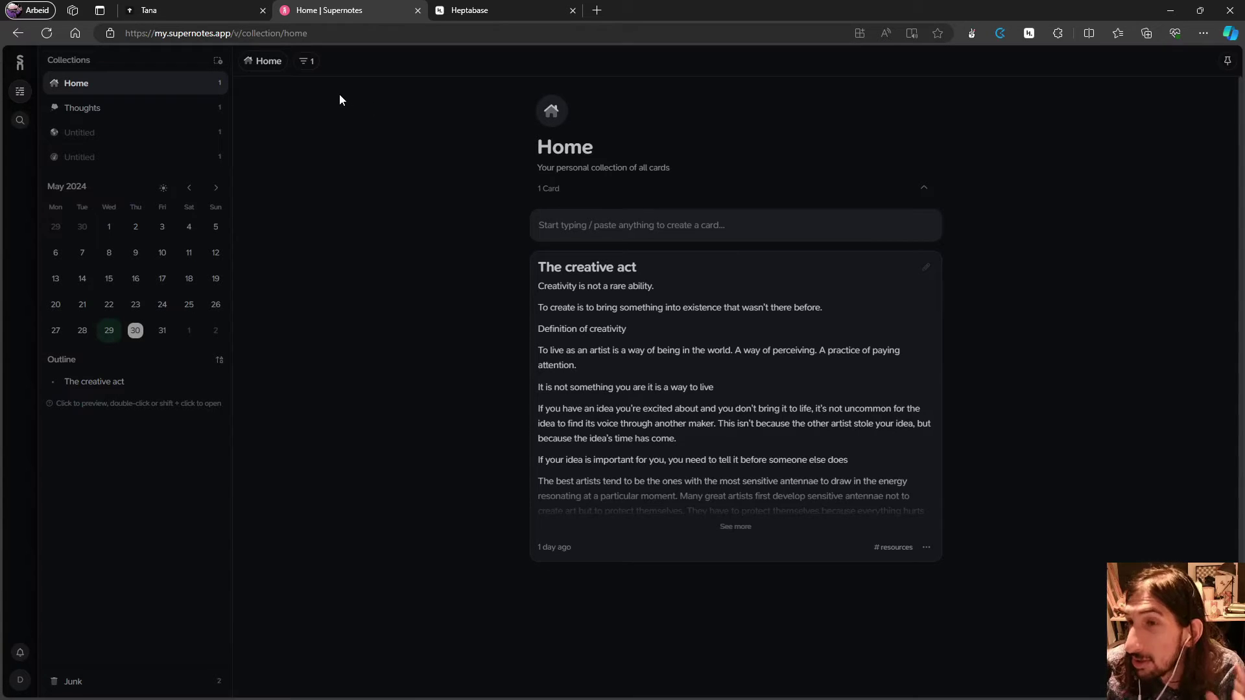
Delete the first Untitled collection from the Supernotes sidebar.
click(218, 132)
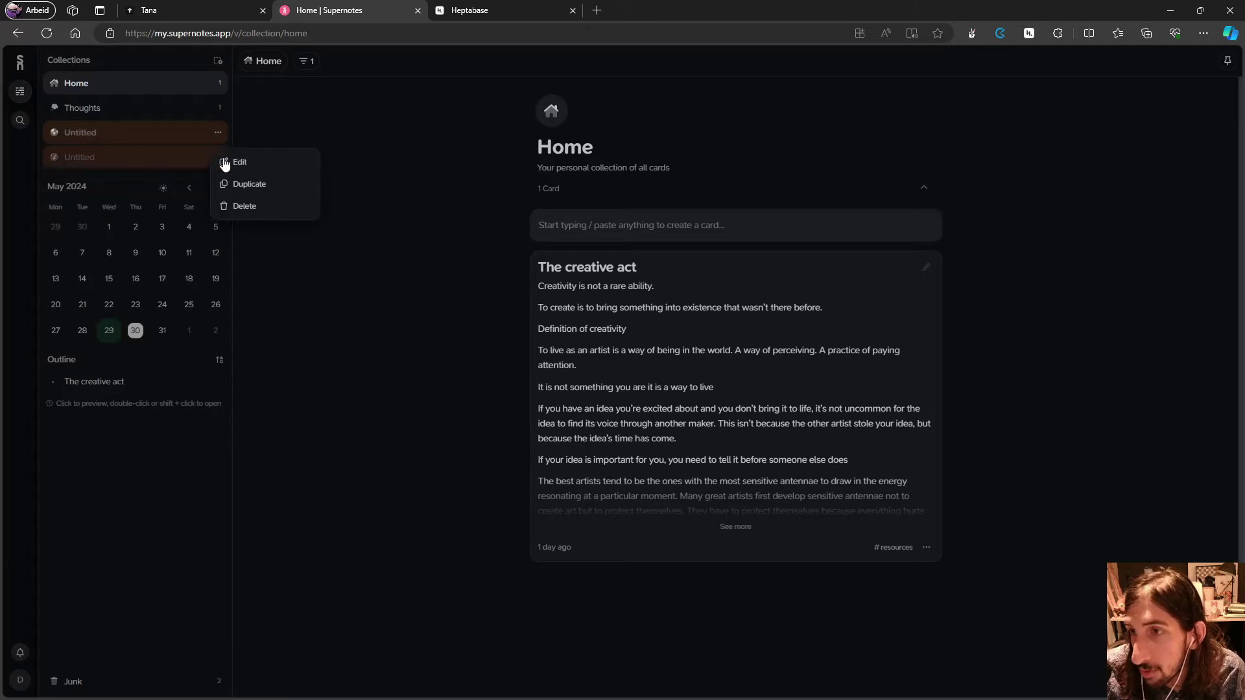
click(245, 205)
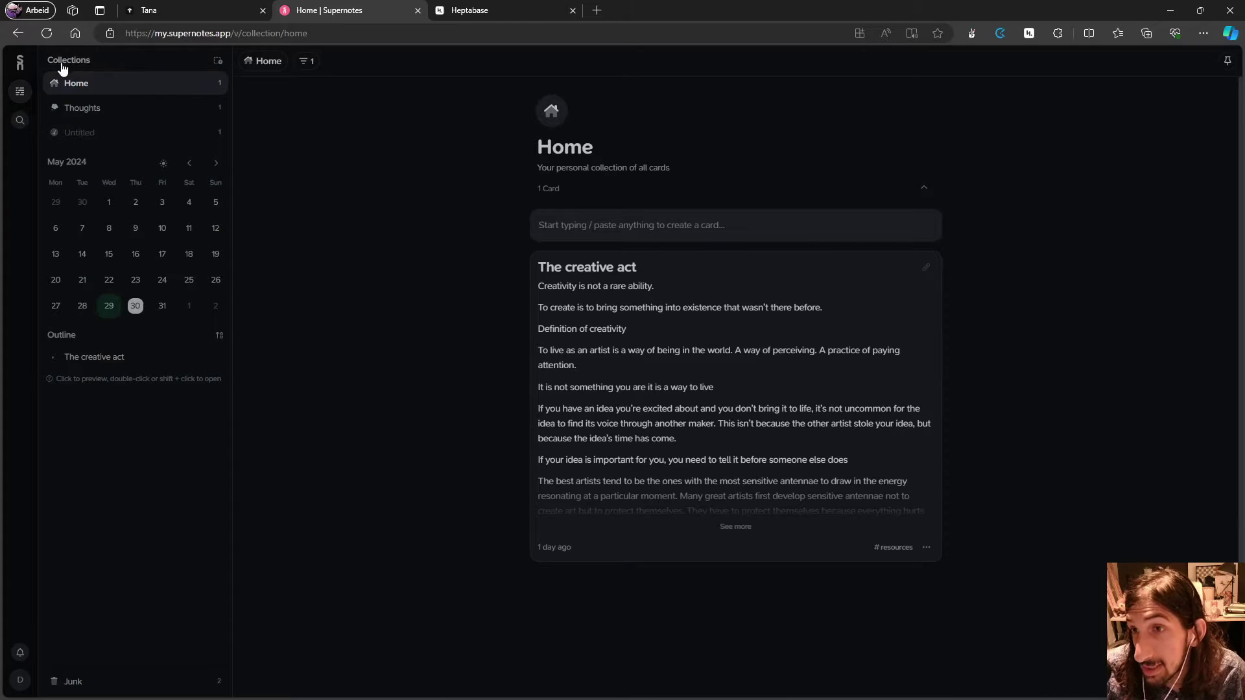
Start a new collection from the current view and review its filter rules without changing them.
click(219, 61)
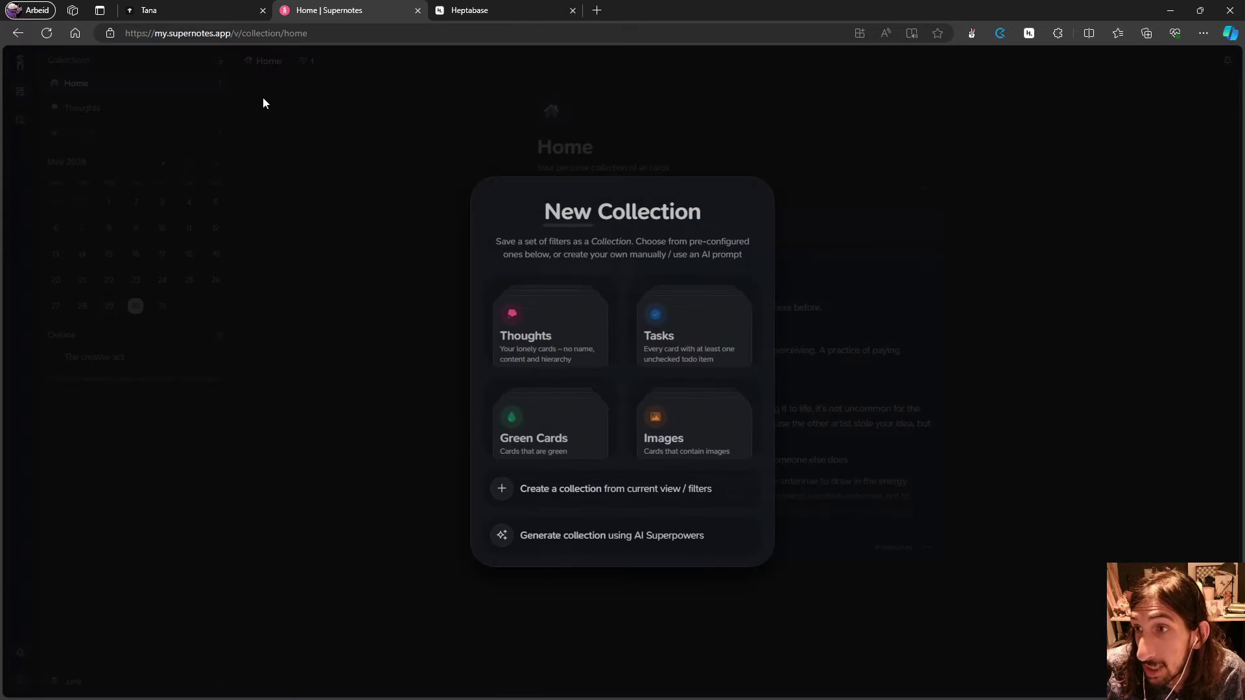
click(569, 492)
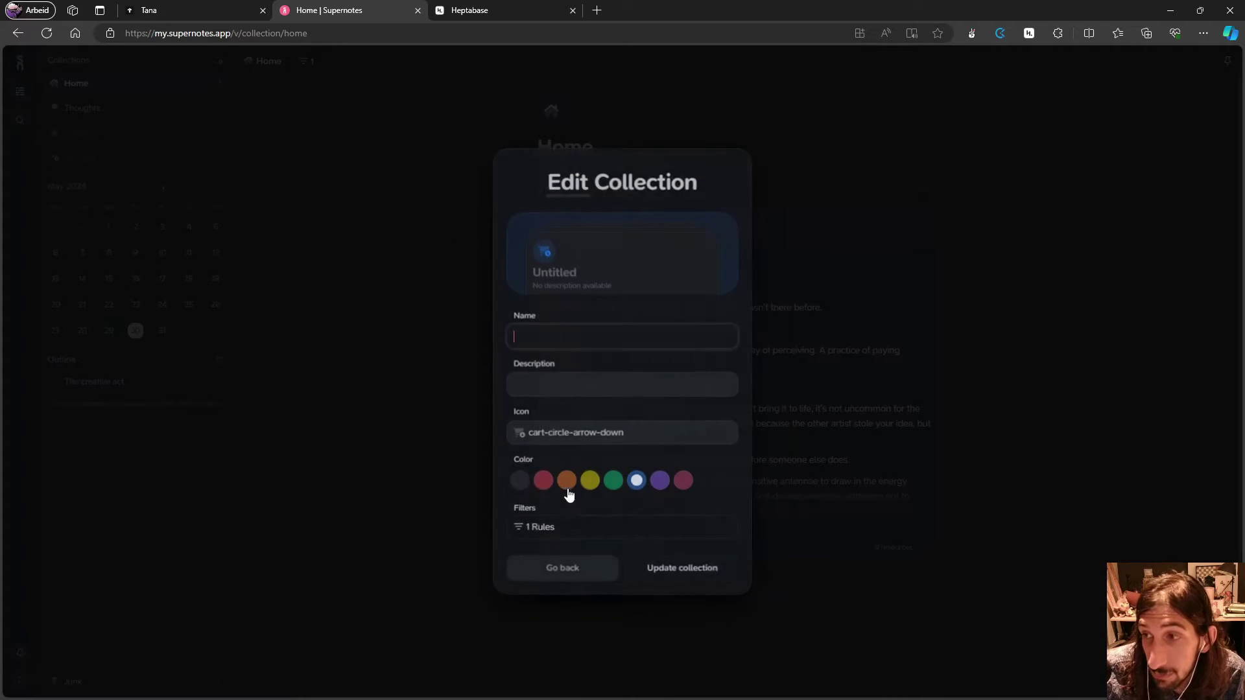
click(554, 533)
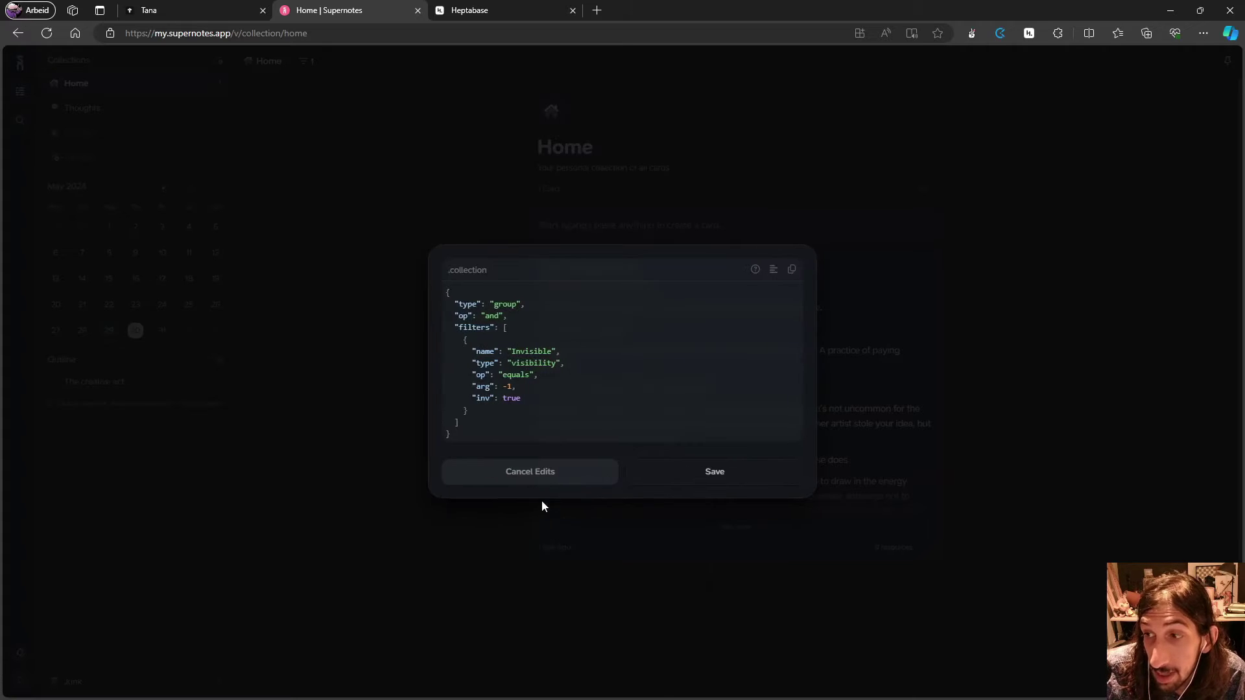
click(511, 476)
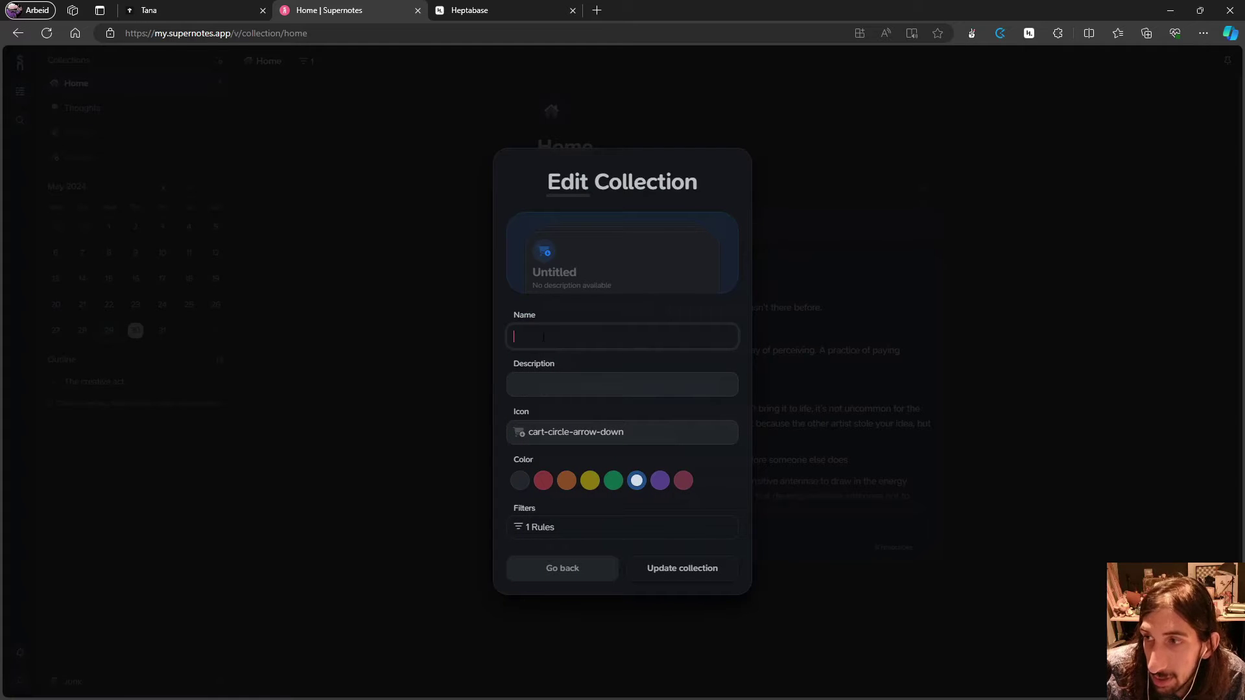
Browse the collection icon options, then go back and close the new-collection dialog.
click(558, 432)
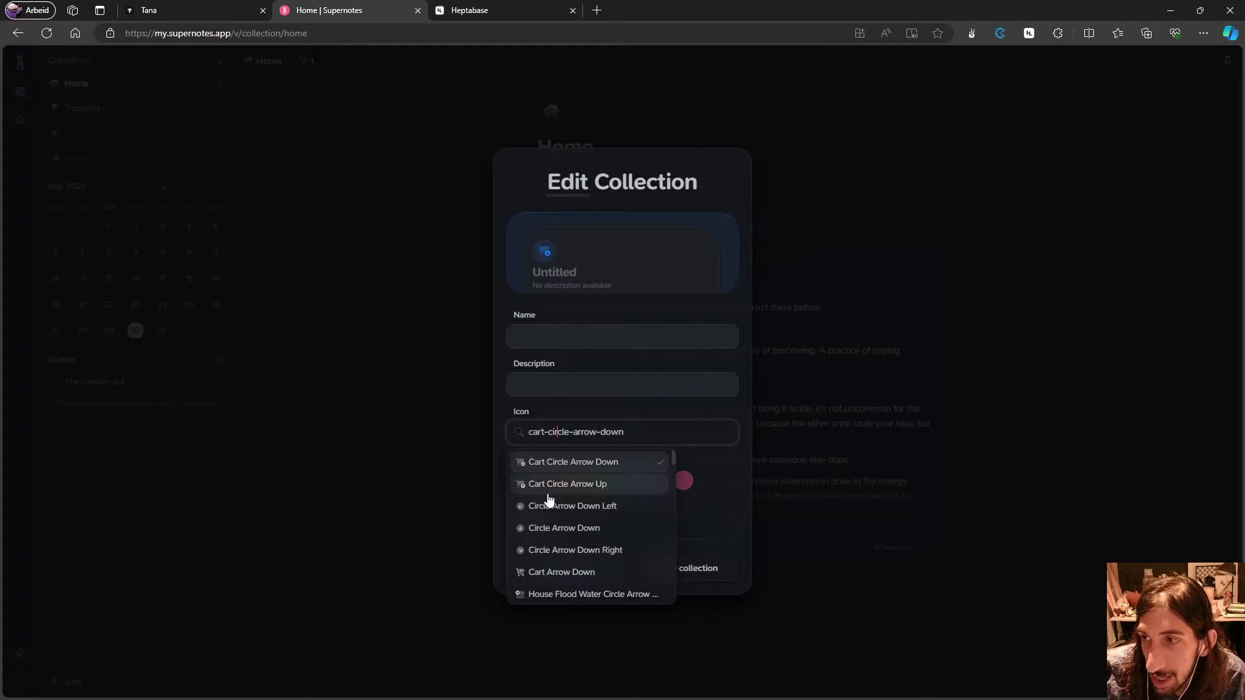
scroll(547, 500, down, 6)
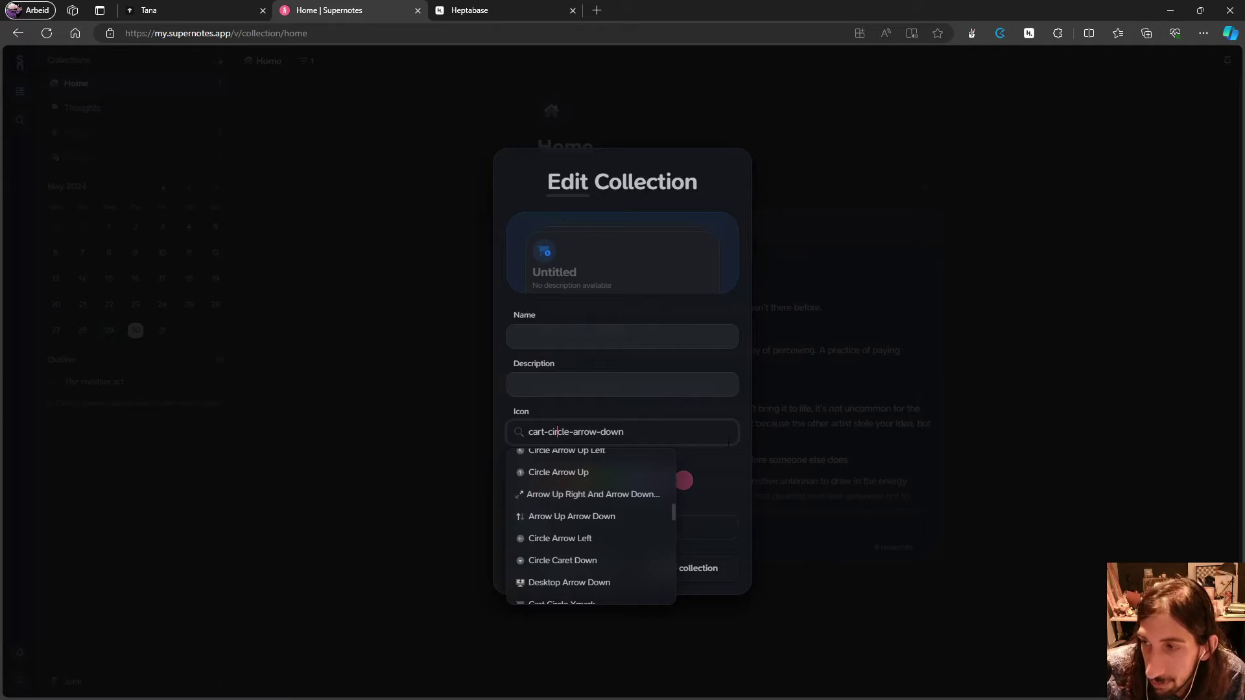
click(712, 455)
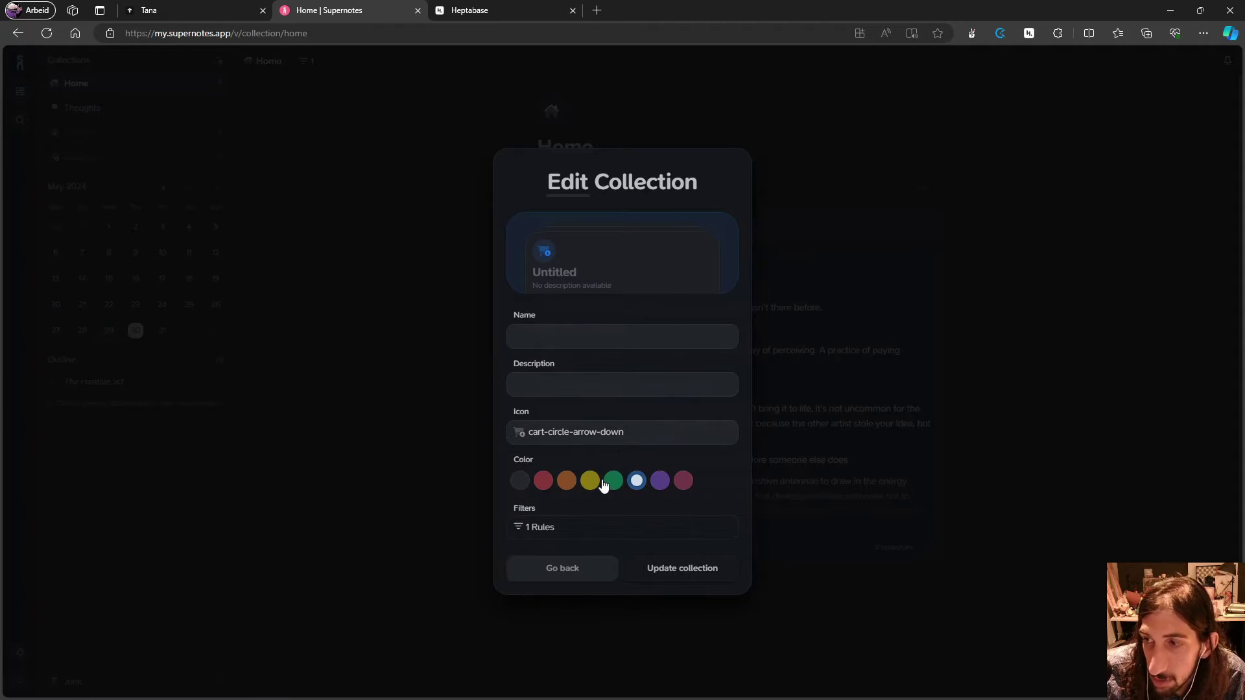
click(563, 581)
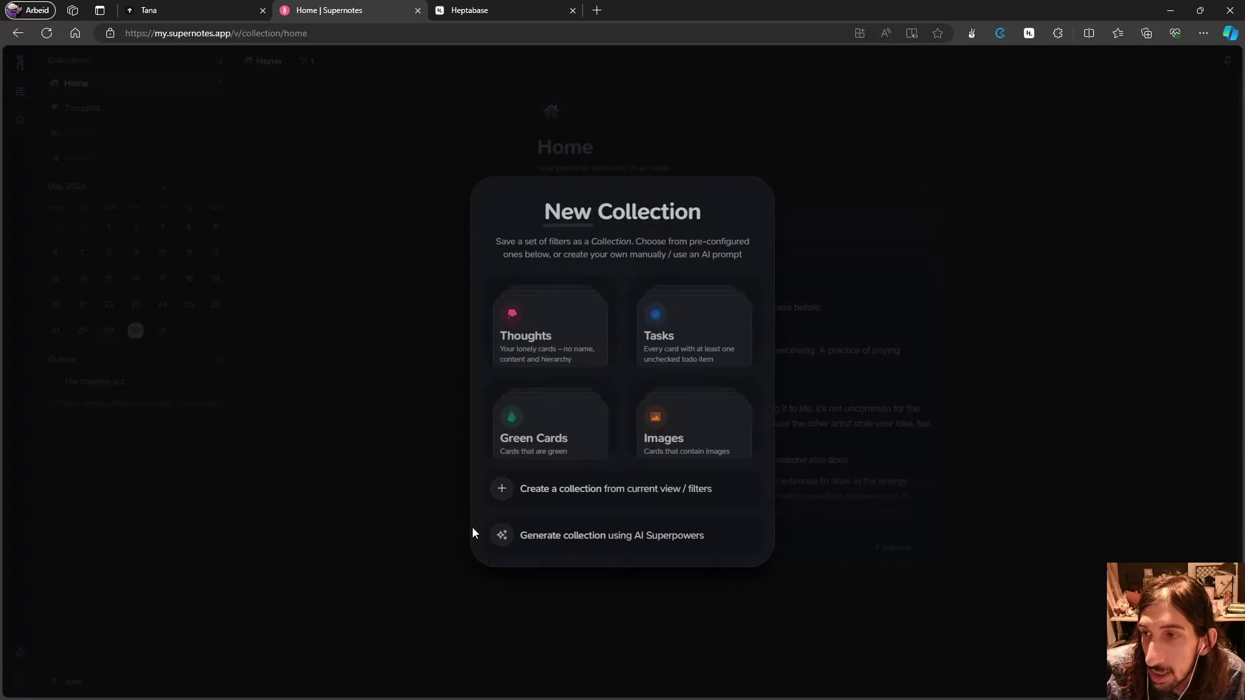
click(392, 487)
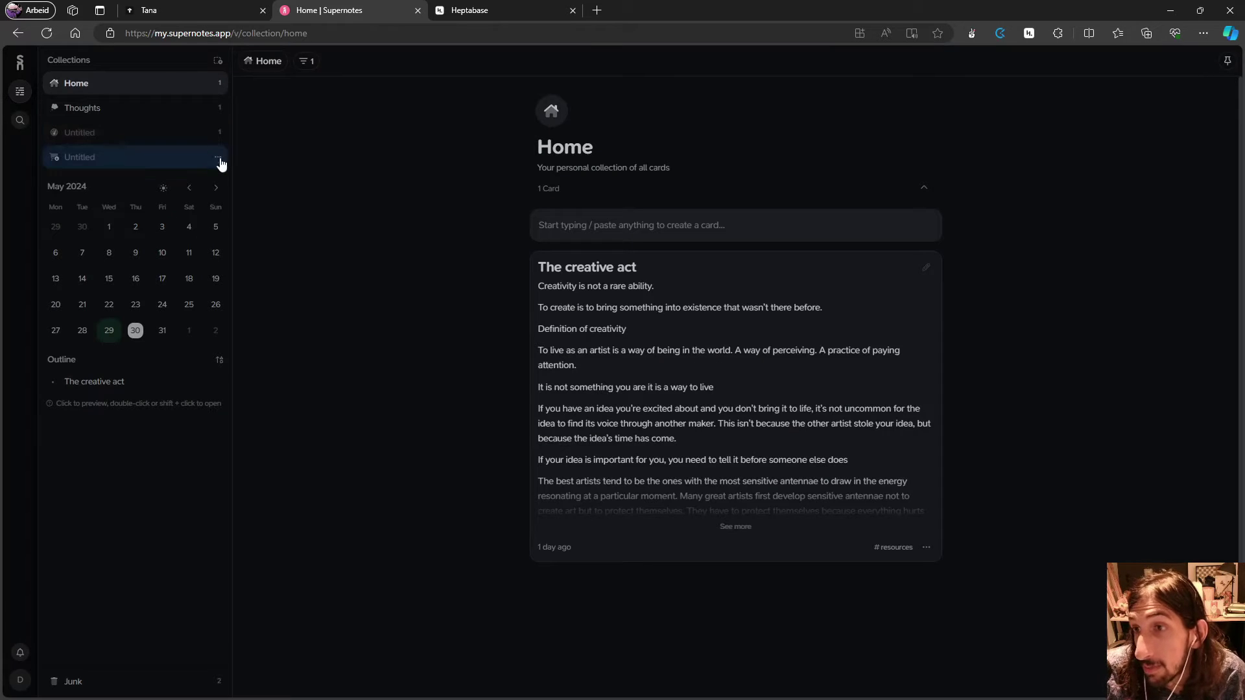
Delete the second and then the remaining Untitled collection from the sidebar.
click(218, 159)
click(252, 244)
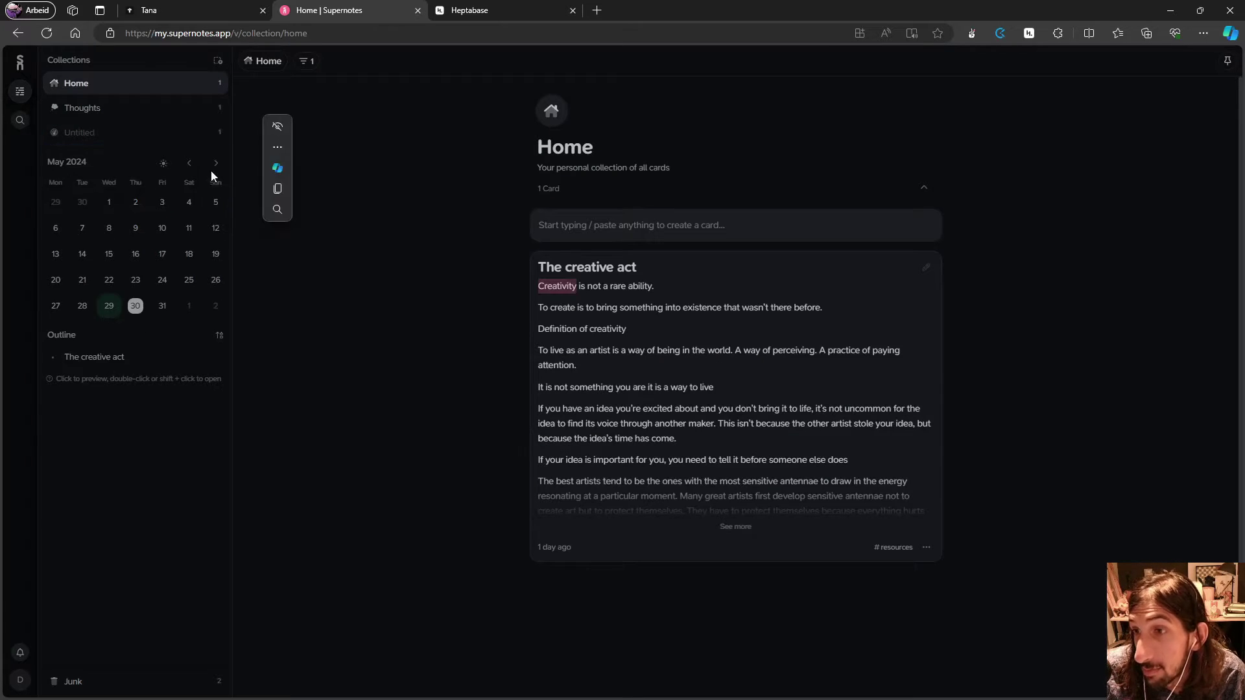
click(219, 133)
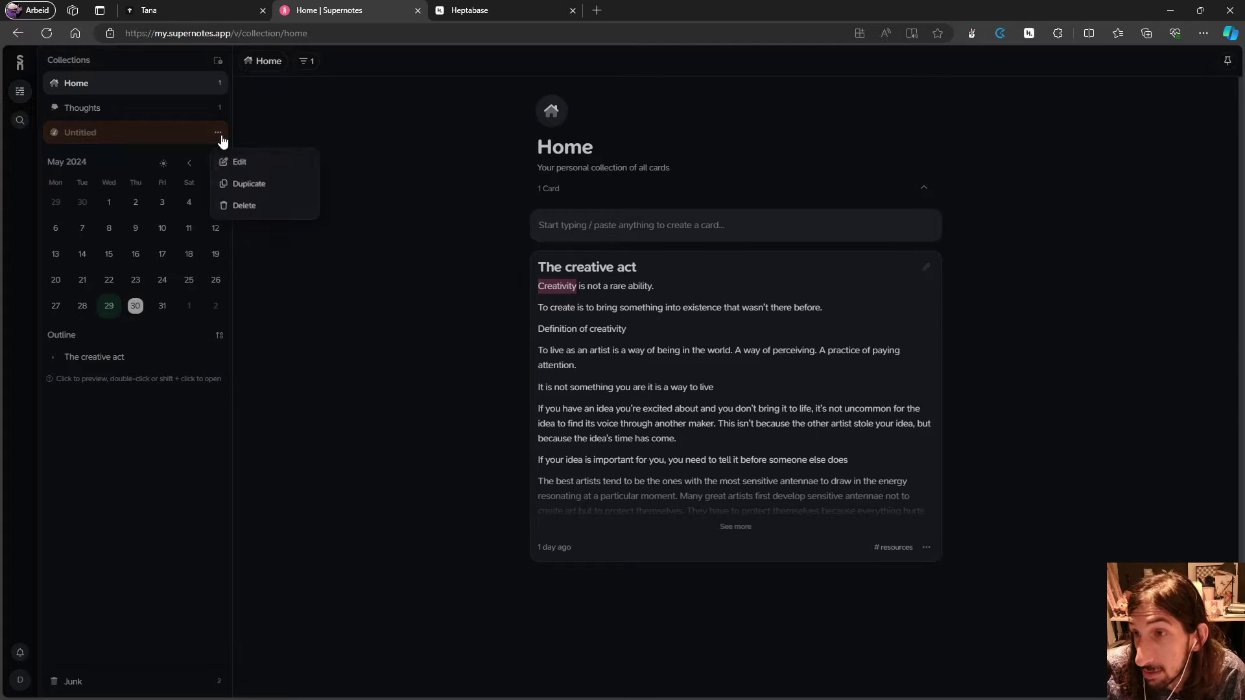
click(246, 207)
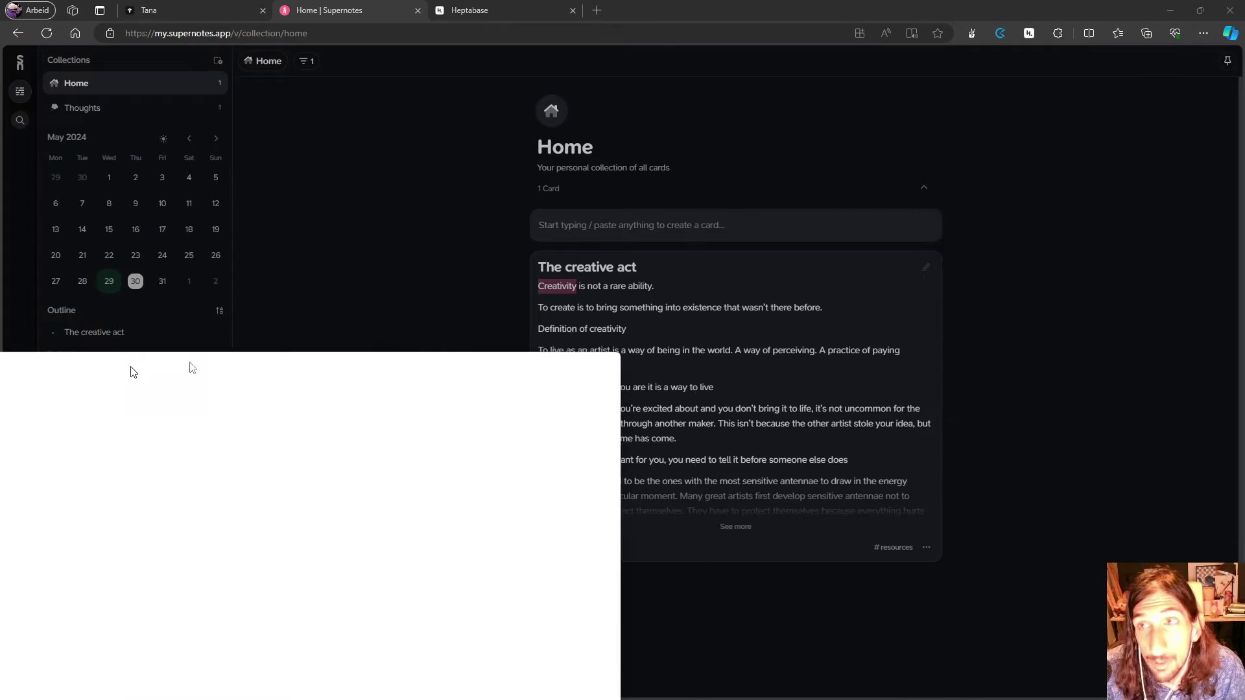
Read through the 3.1.0 What's New release notes, then return to the 'Home | Supernotes' tab.
click(189, 365)
scroll(518, 408, down, 2)
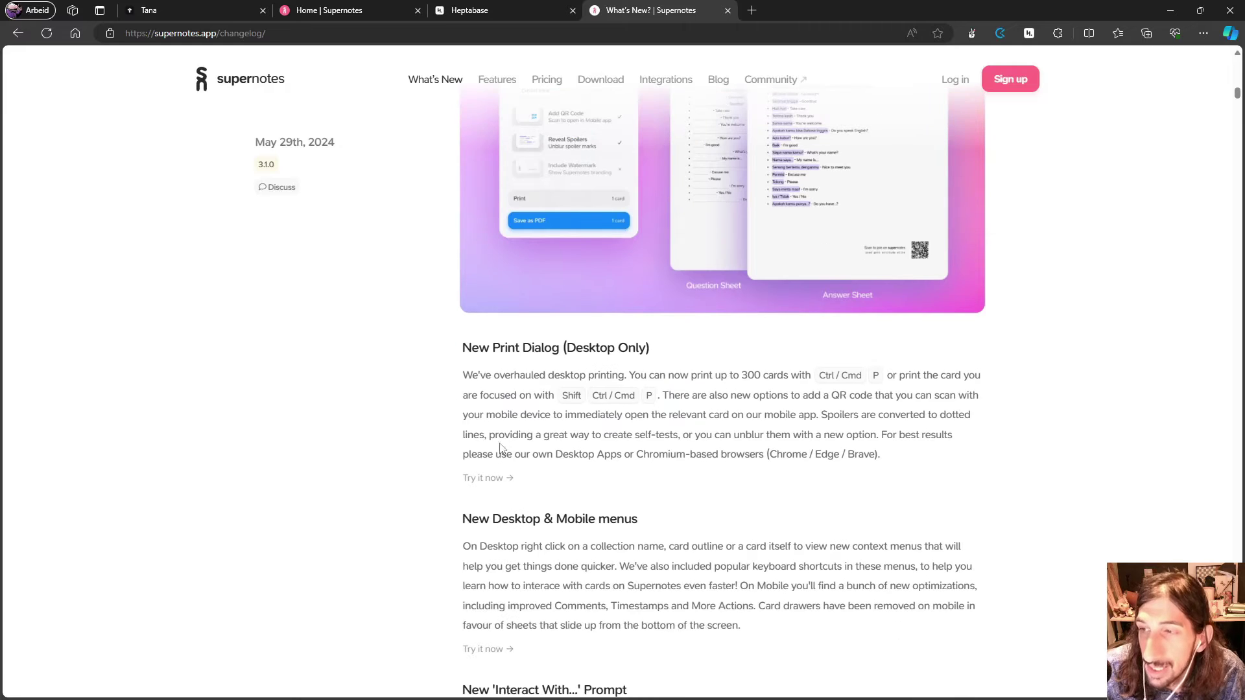
scroll(500, 390, down, 1)
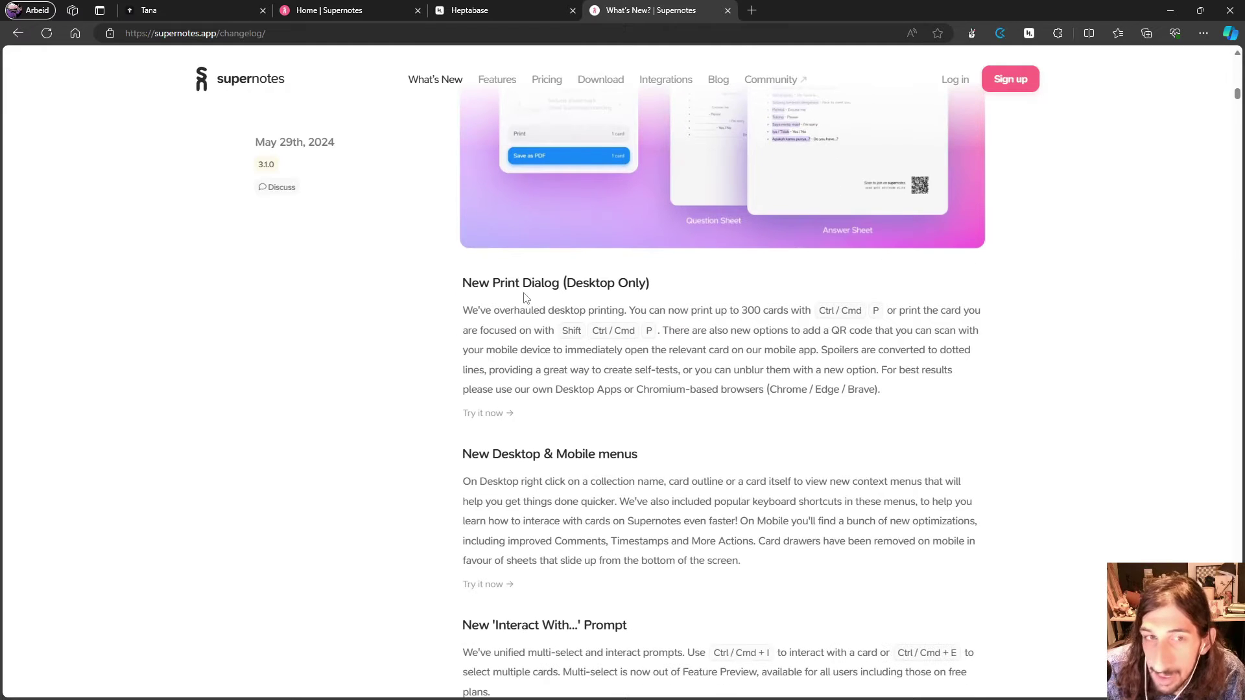
scroll(532, 299, down, 2)
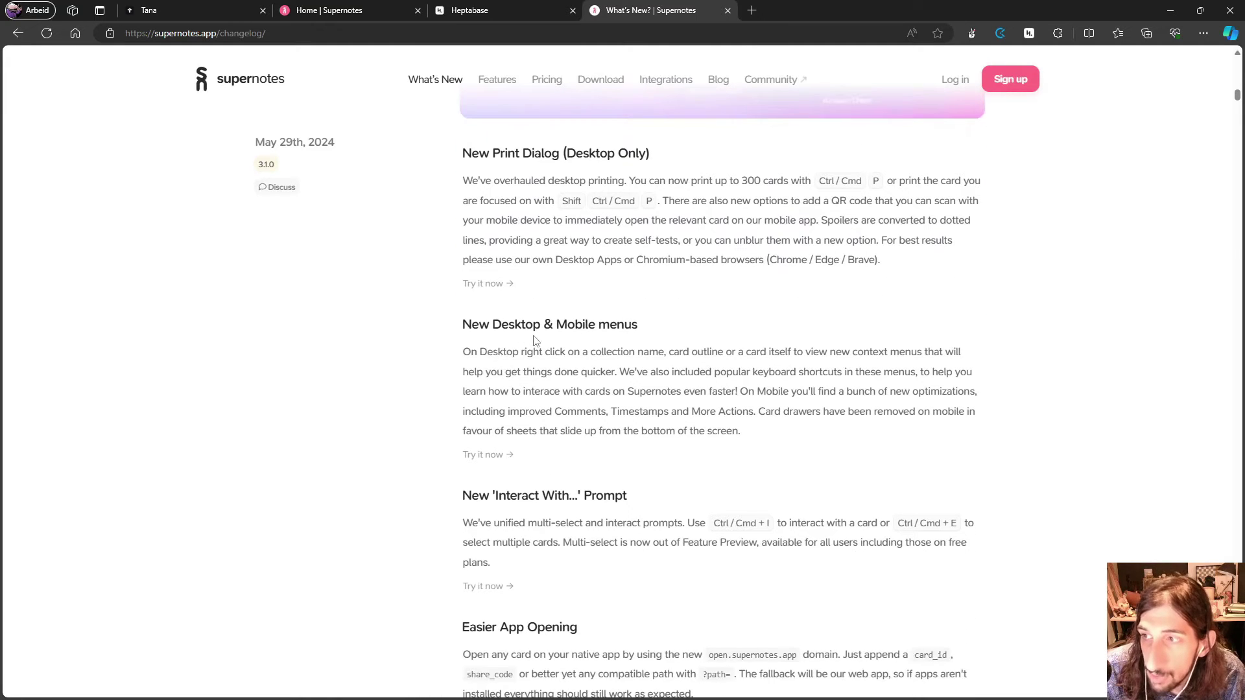
scroll(551, 344, down, 2)
scroll(551, 353, down, 4)
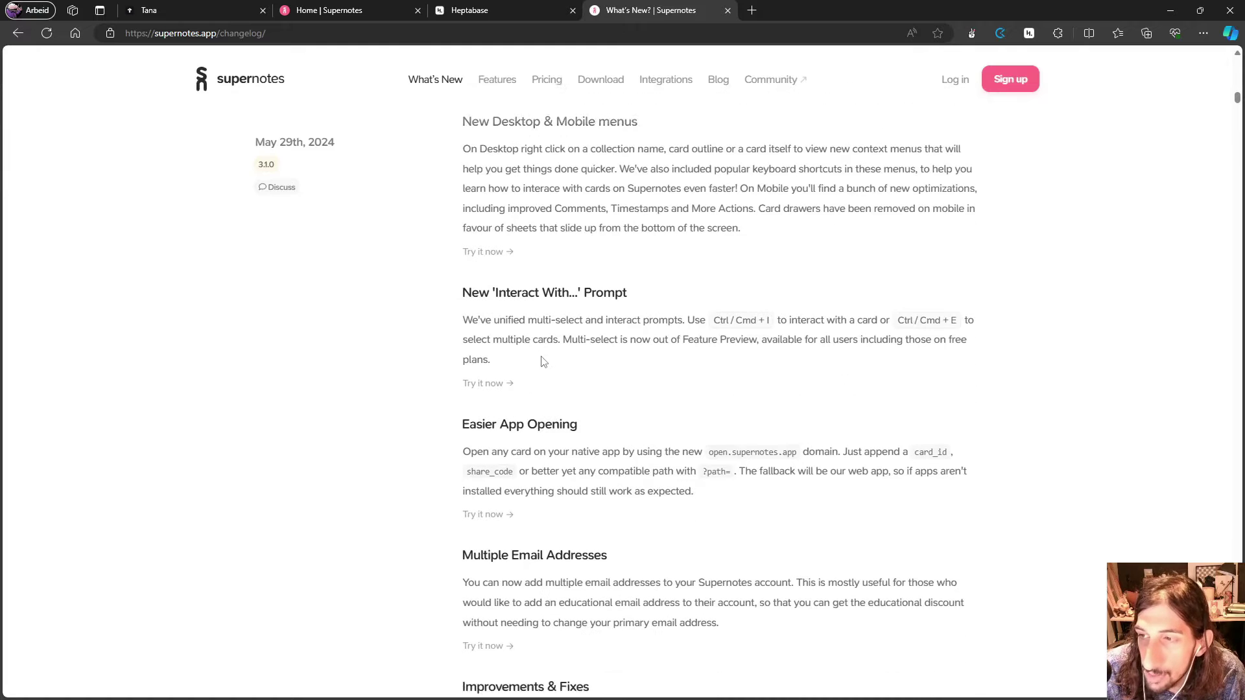
scroll(512, 367, down, 1)
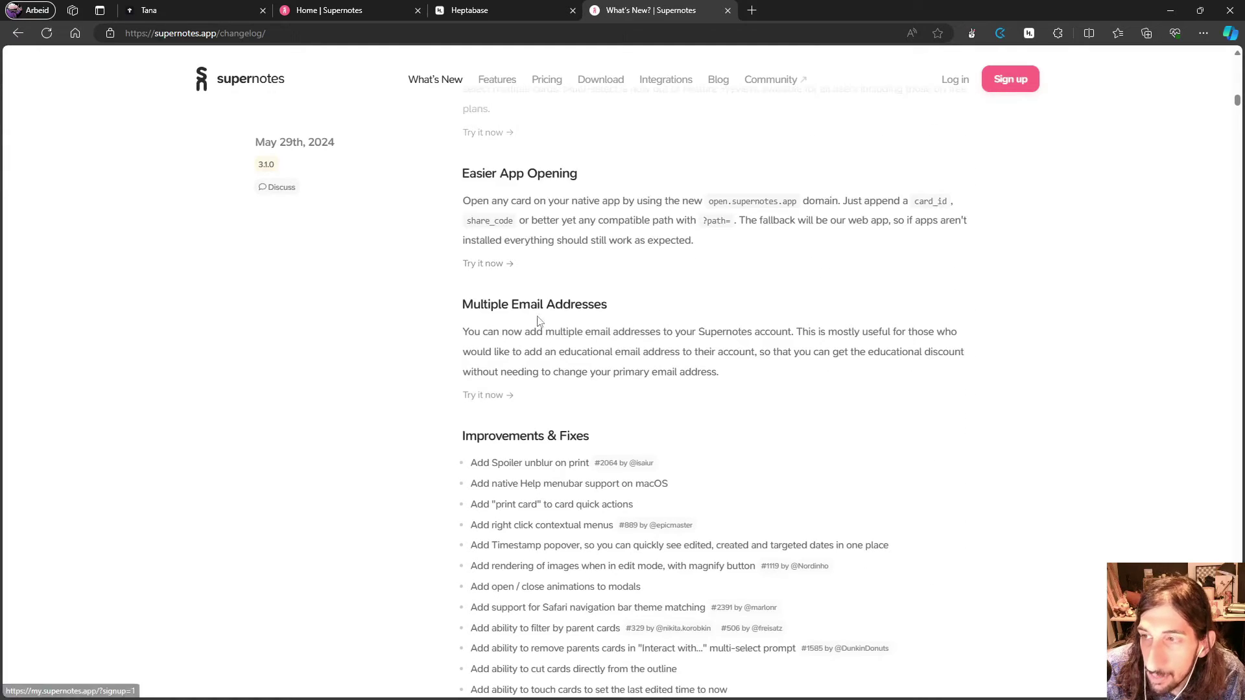
scroll(552, 352, down, 8)
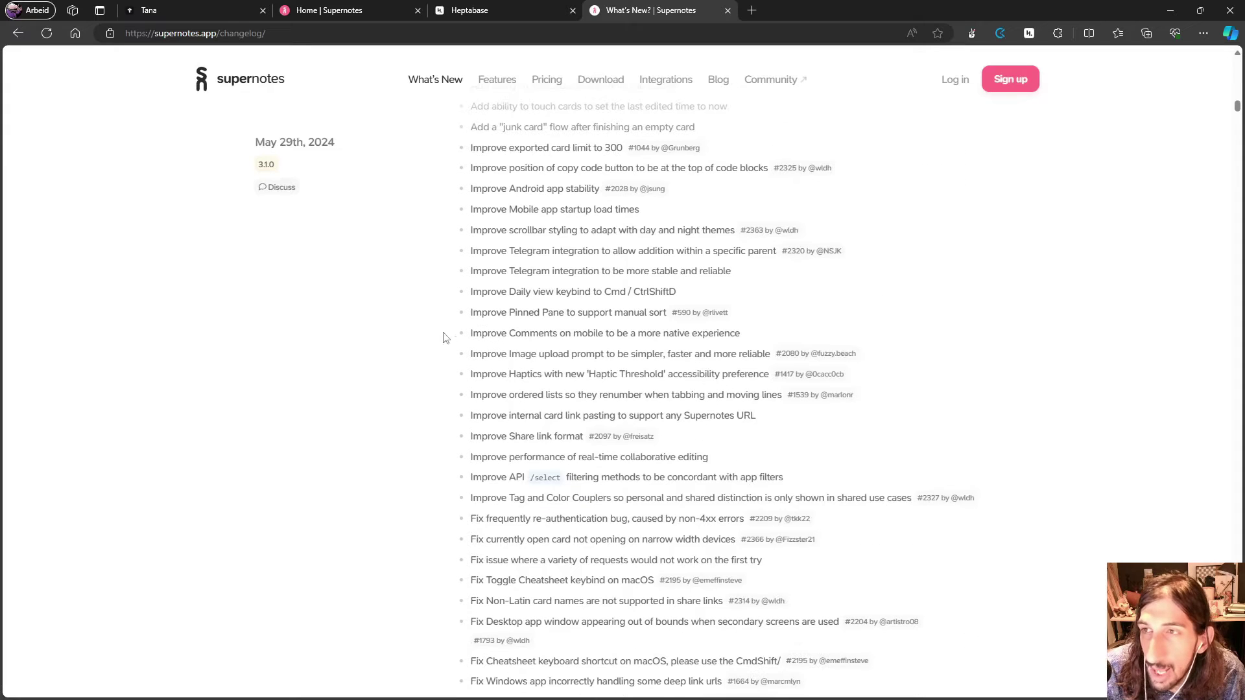
click(345, 10)
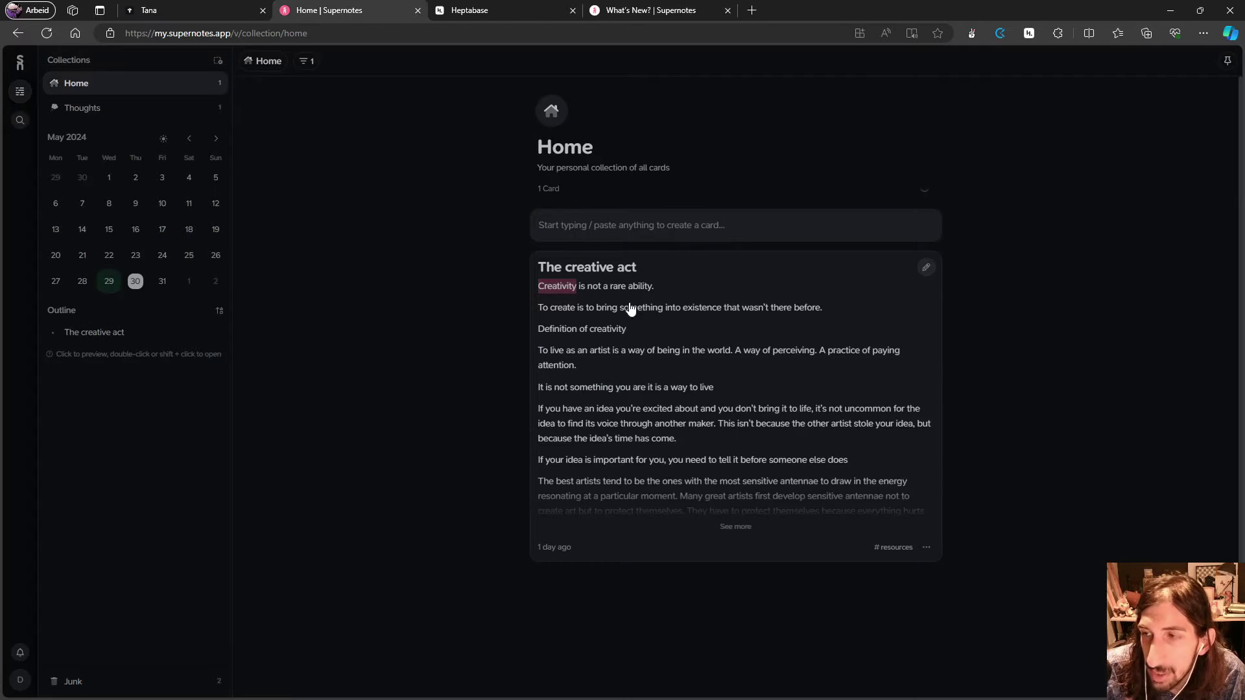
Start a new card, remove the test link and '#fjfj' tag, then cancel the empty Untitled draft.
click(591, 225)
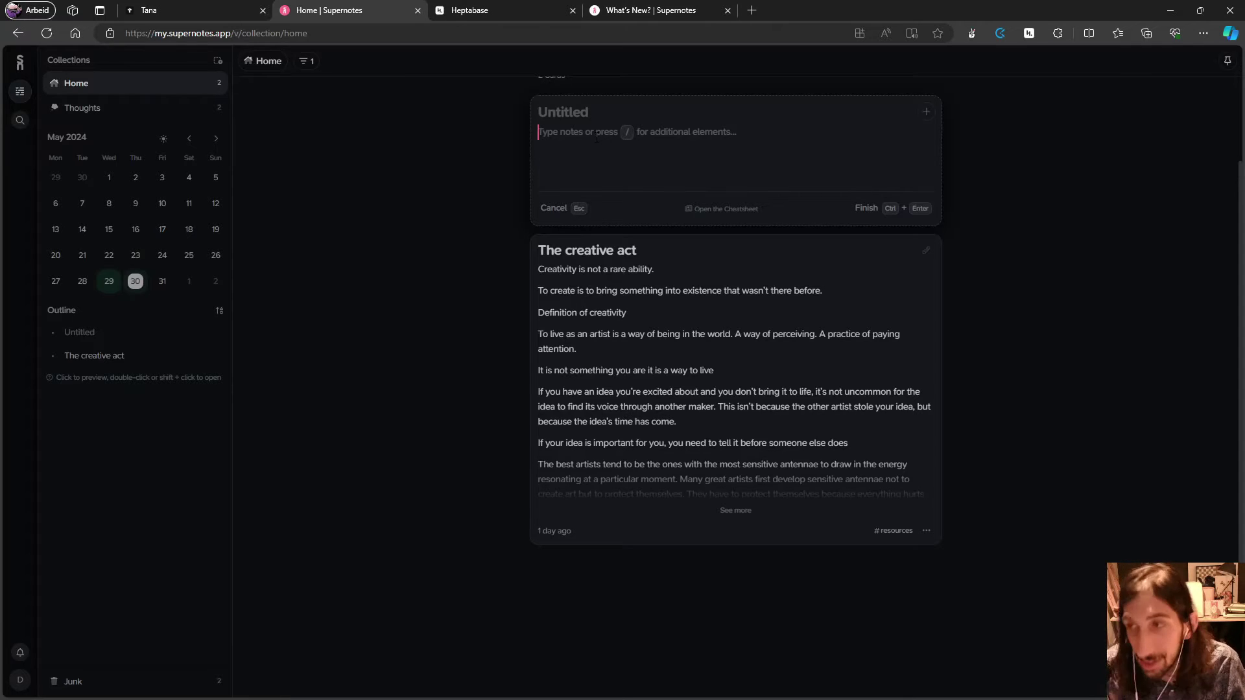
text([[)
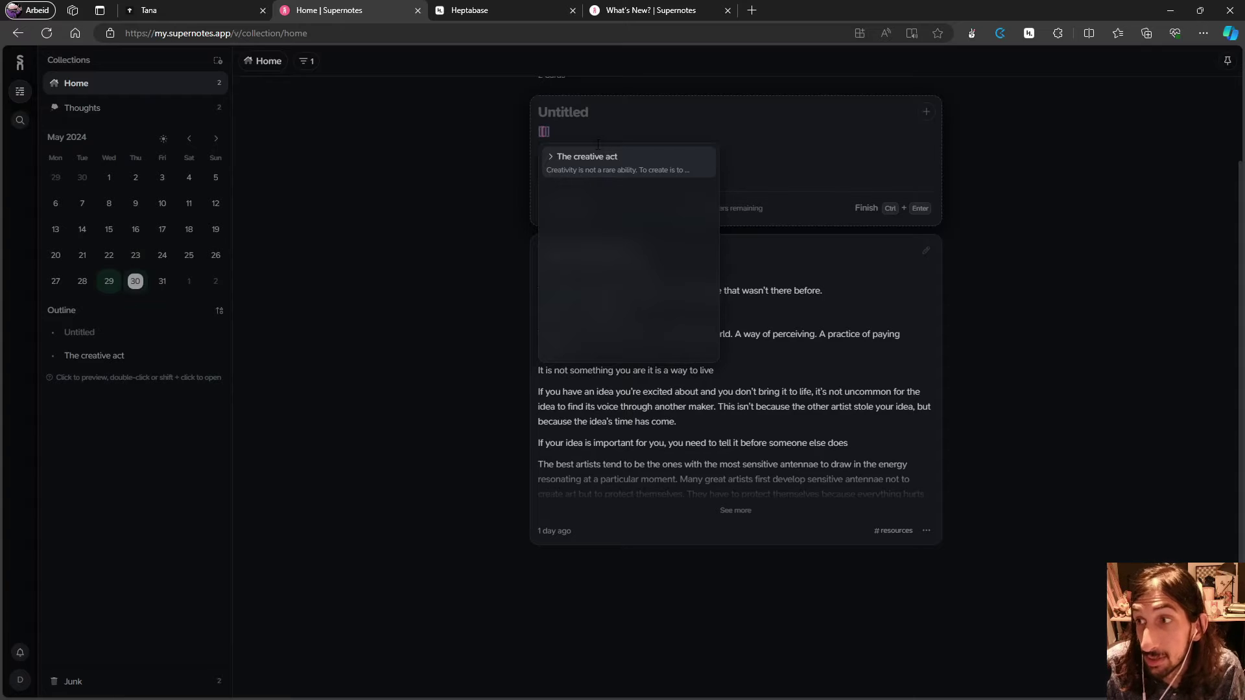
click(584, 130)
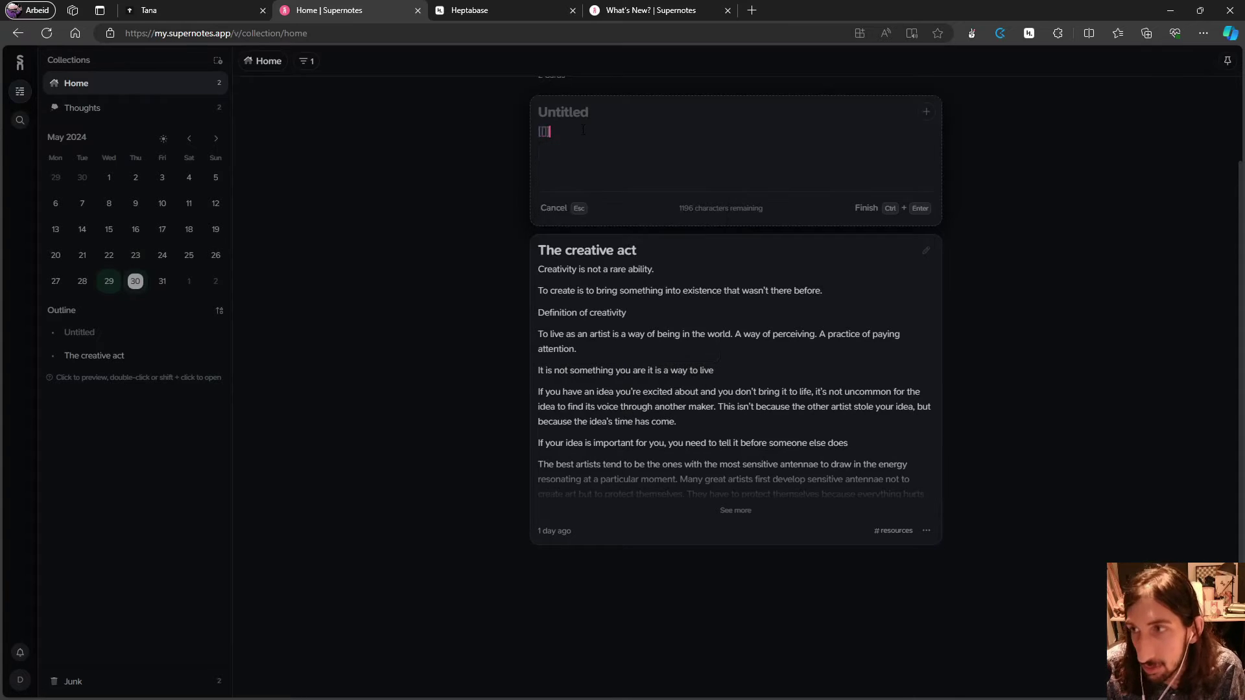
key(BackSpace)
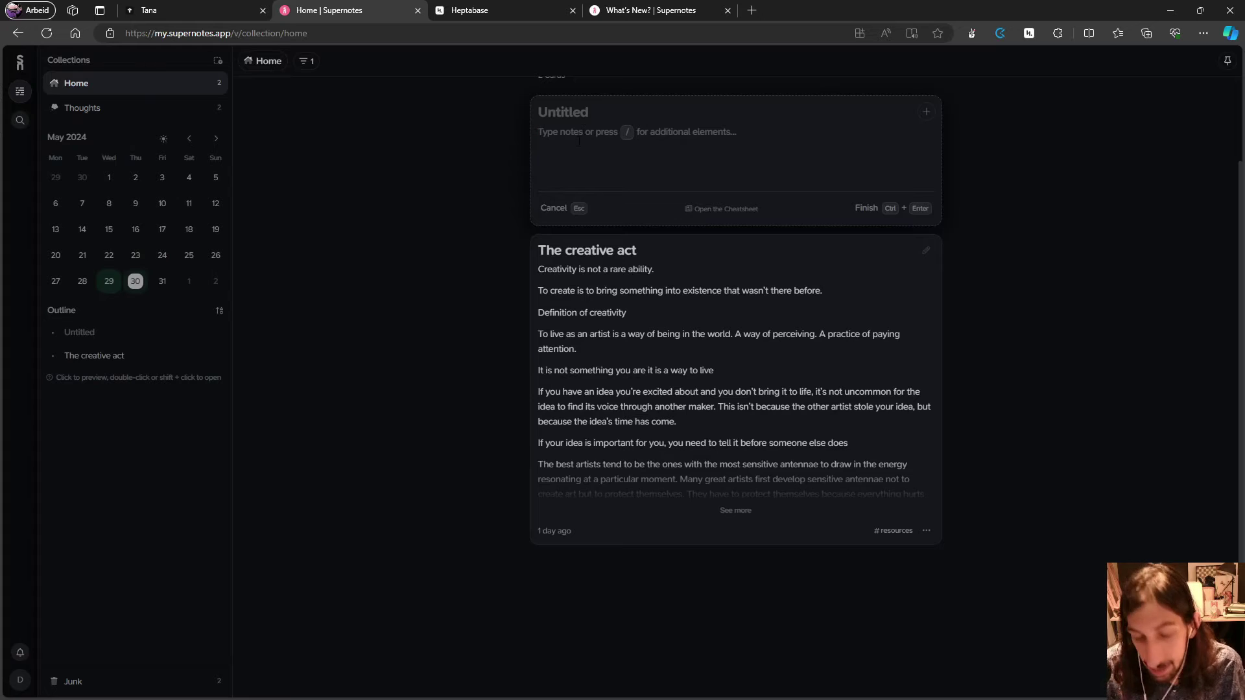
text(#fjfj)
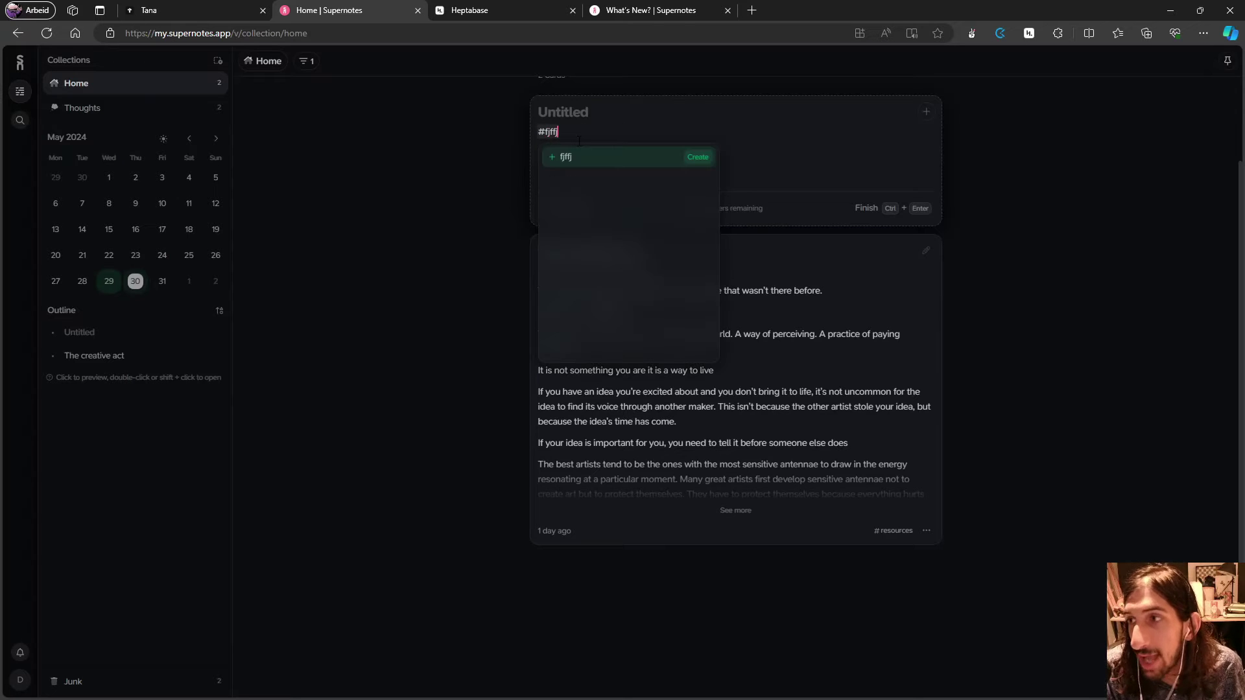
key(BackSpace)
key(BackSpace)
key(BackSpace)
key(BackSpace)
key(BackSpace)
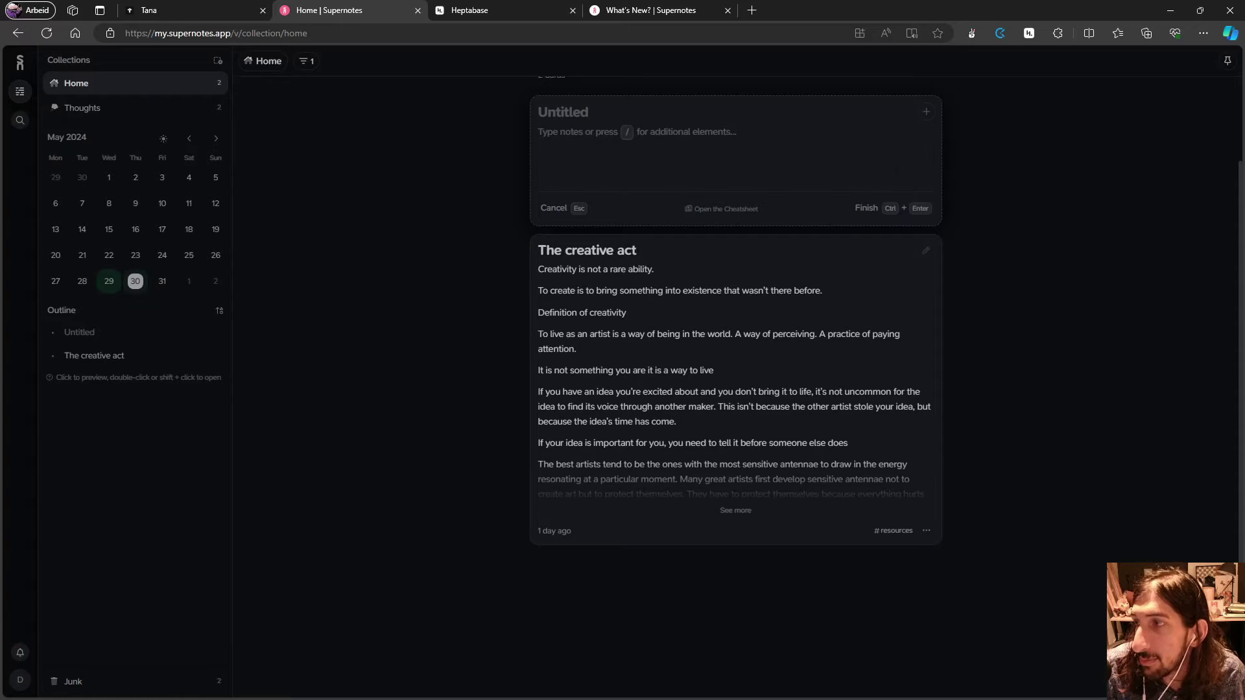
click(565, 208)
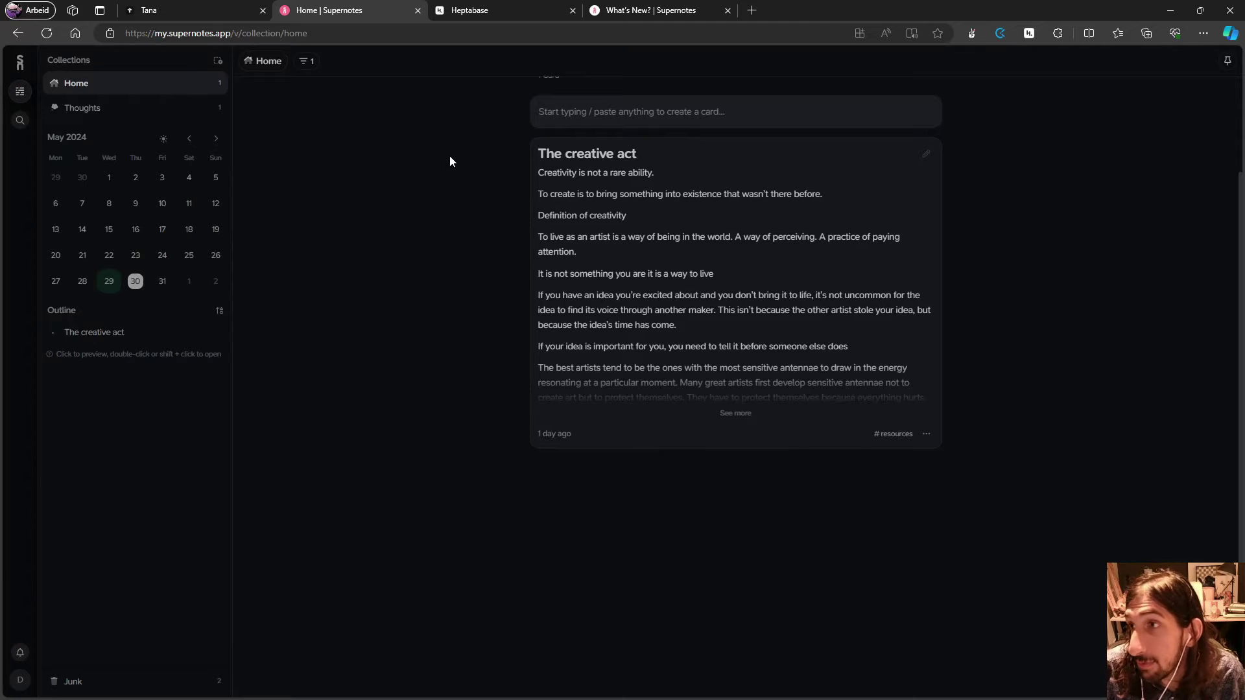
Close the Supernotes What's New tab and bring up the Heptabase Map.
click(726, 11)
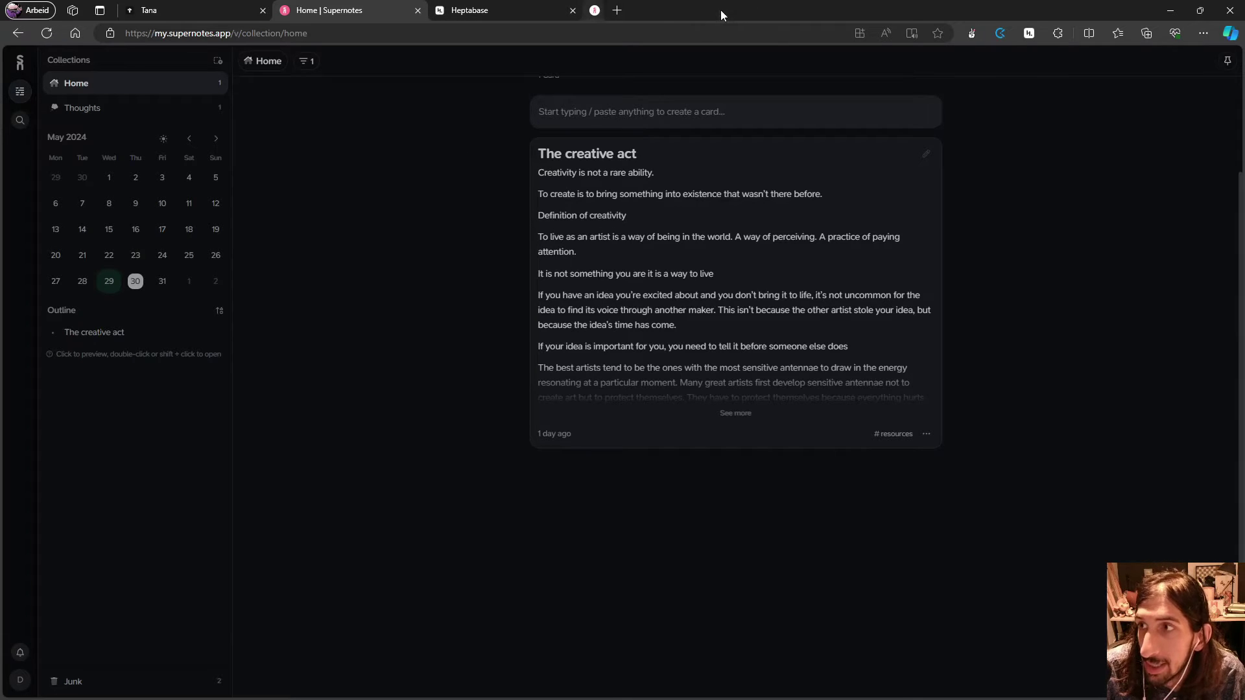
click(526, 10)
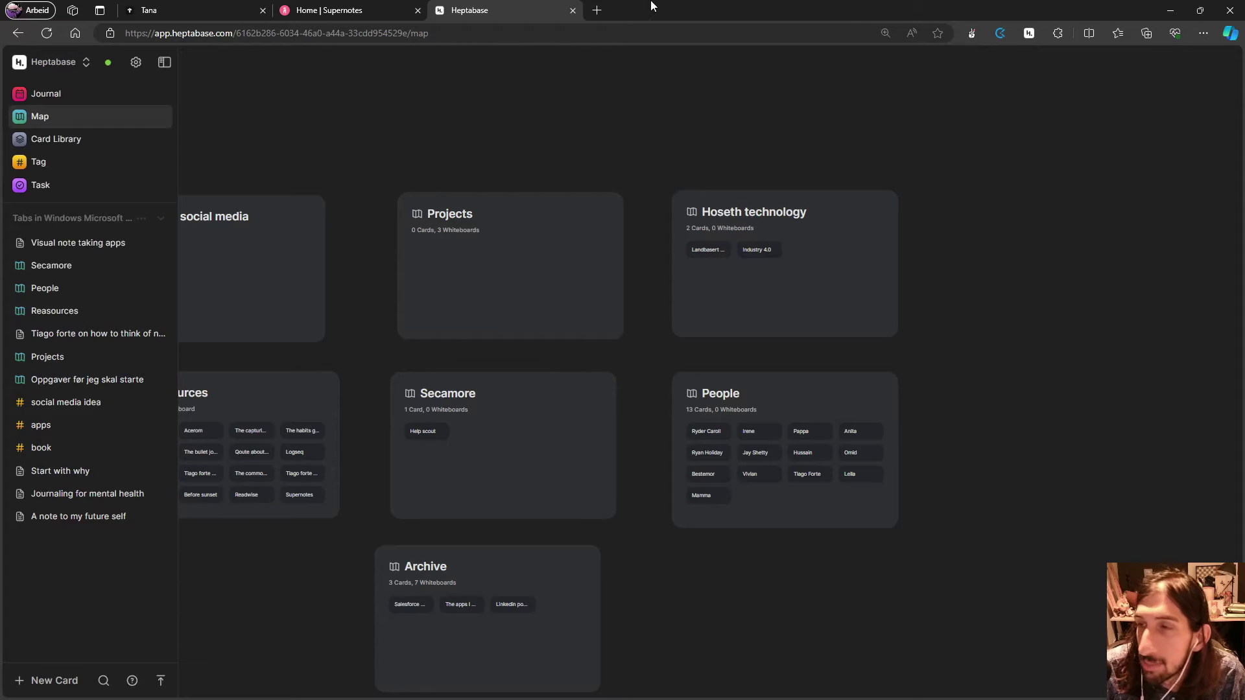
Go to vg.no in a new tab and open the 'Slo 45 år gammel rekord' article.
click(593, 13)
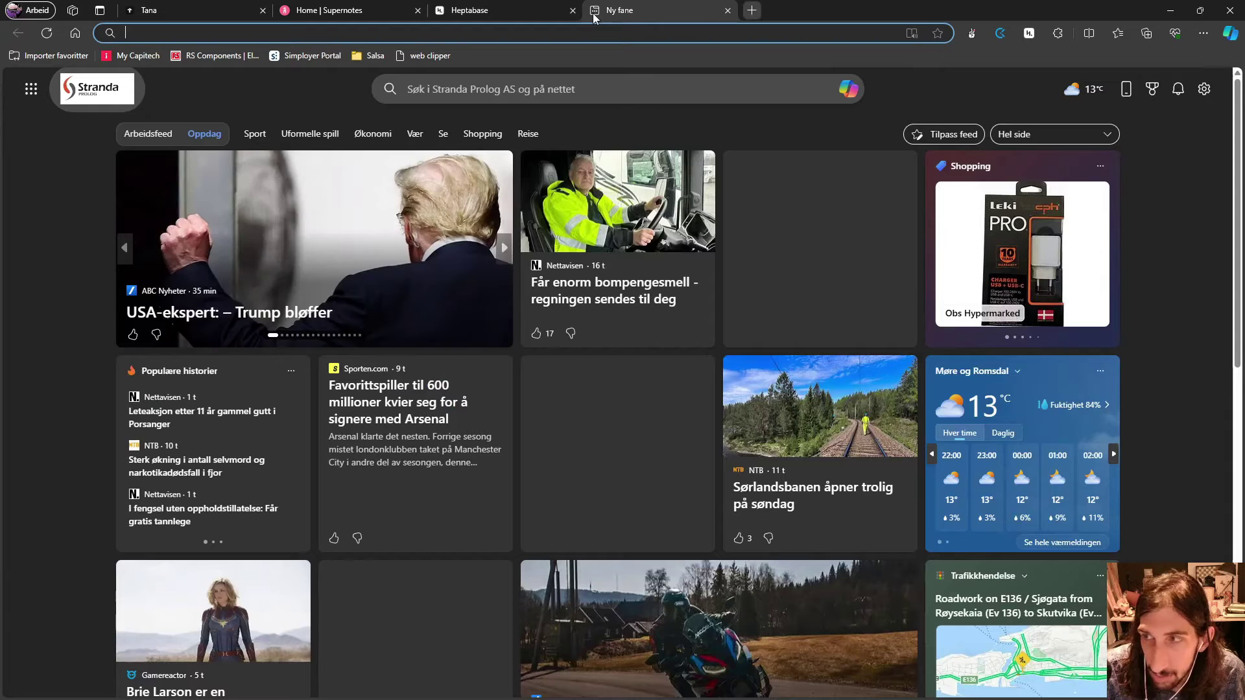
text(vg.no)
key(Return)
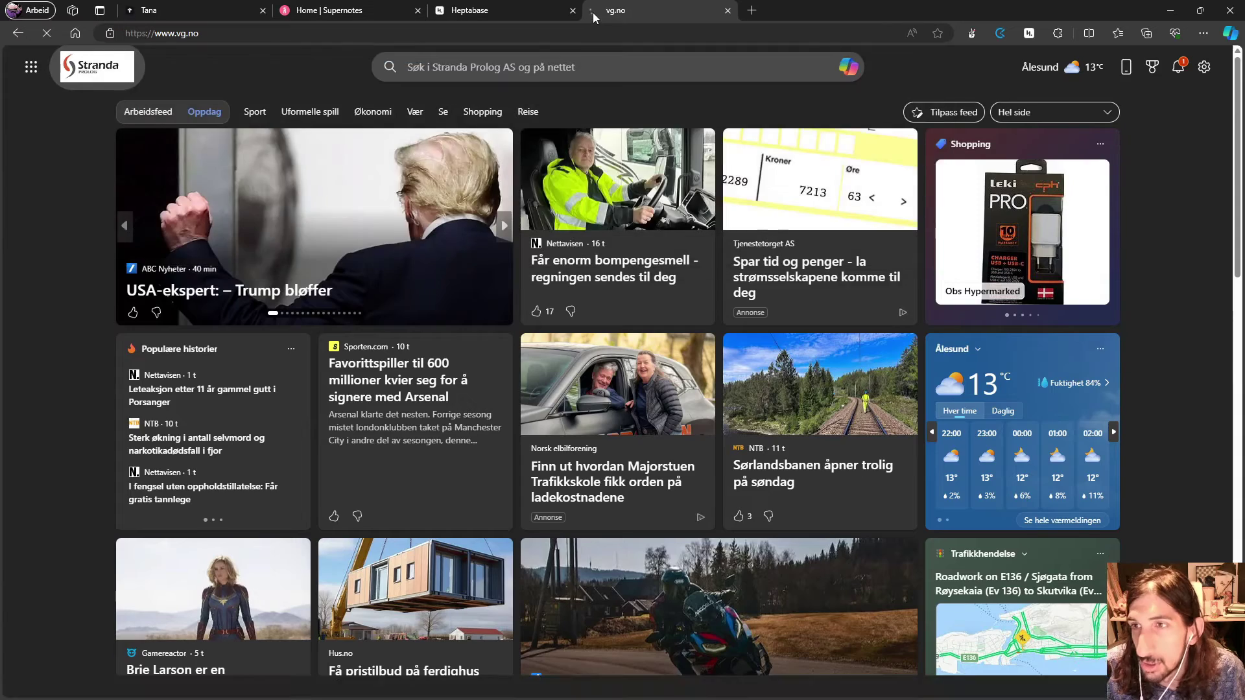
scroll(436, 280, down, 10)
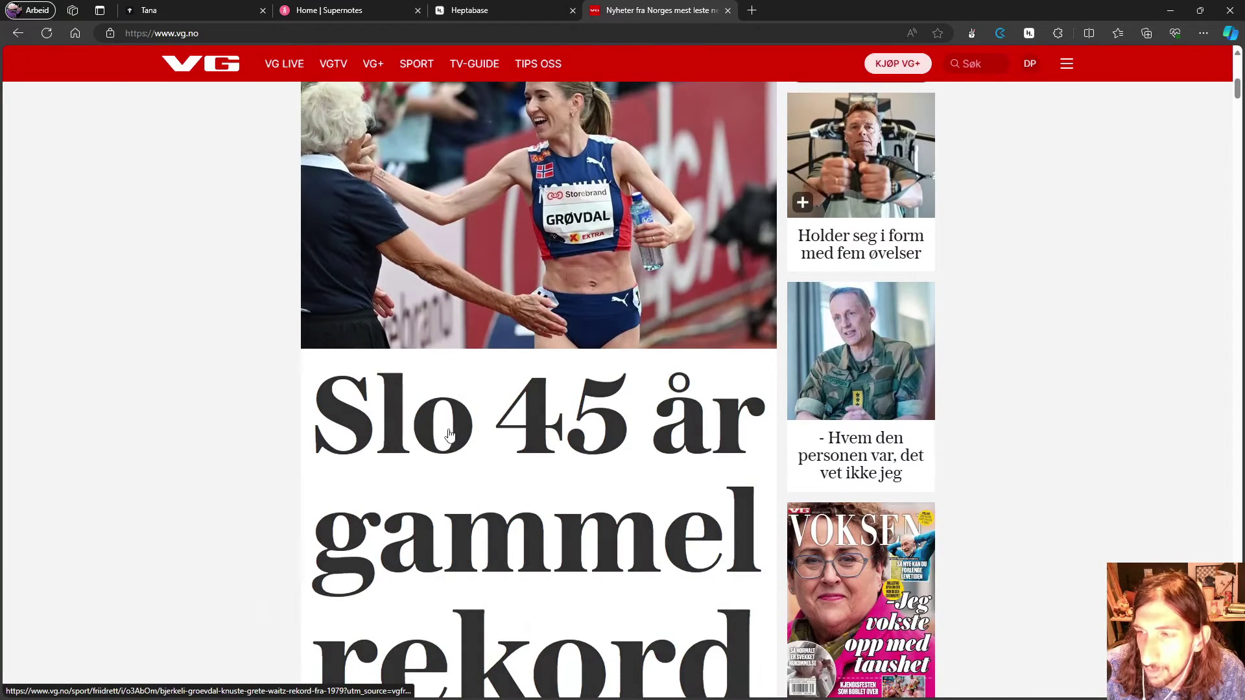
click(452, 422)
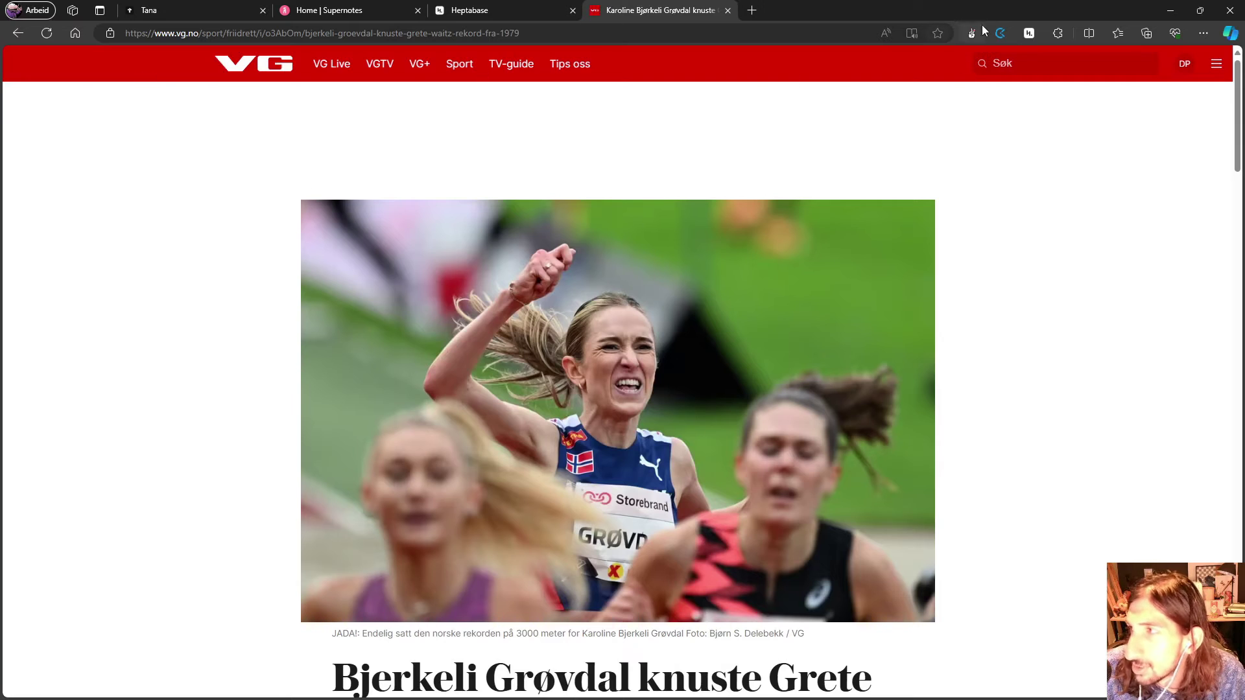
click(503, 10)
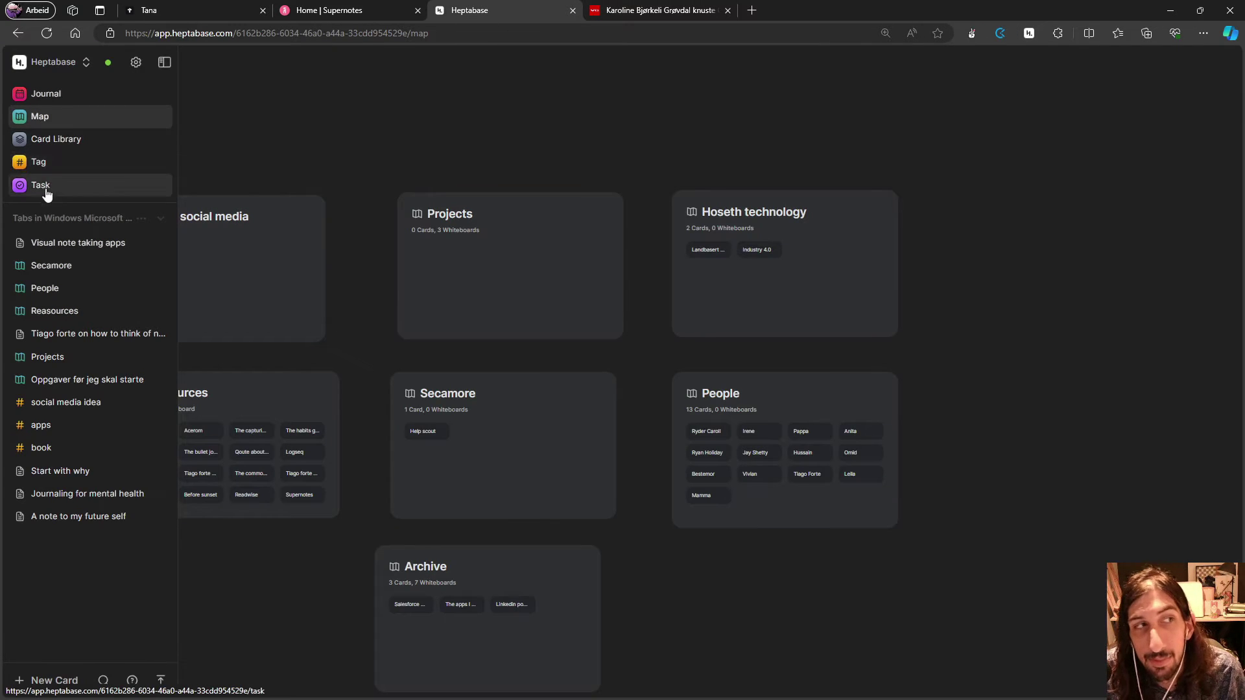
click(83, 139)
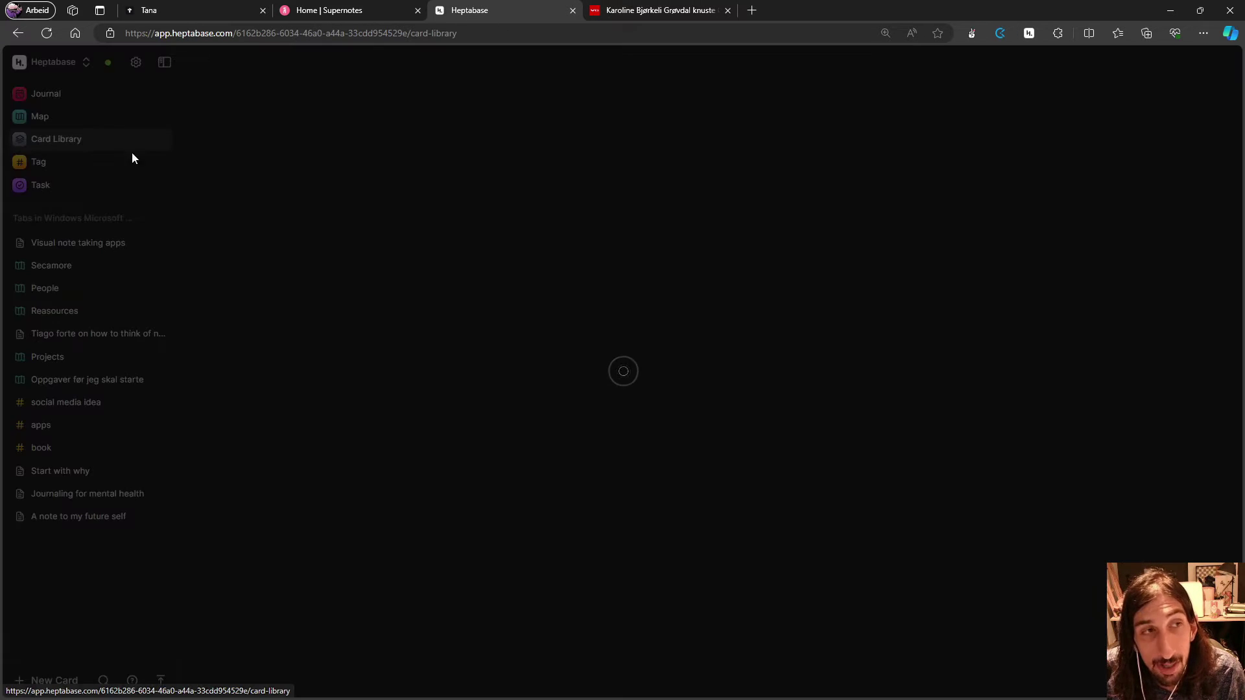
click(321, 215)
scroll(698, 335, down, 12)
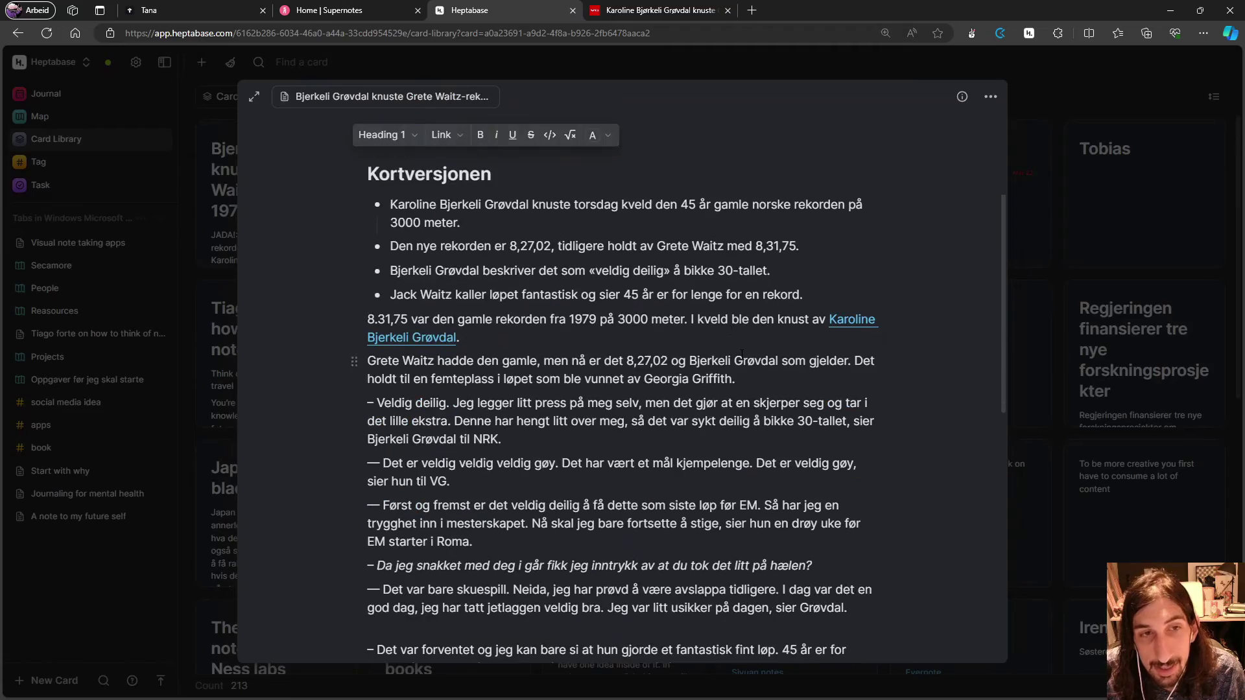
scroll(699, 335, down, 3)
scroll(699, 335, up, 6)
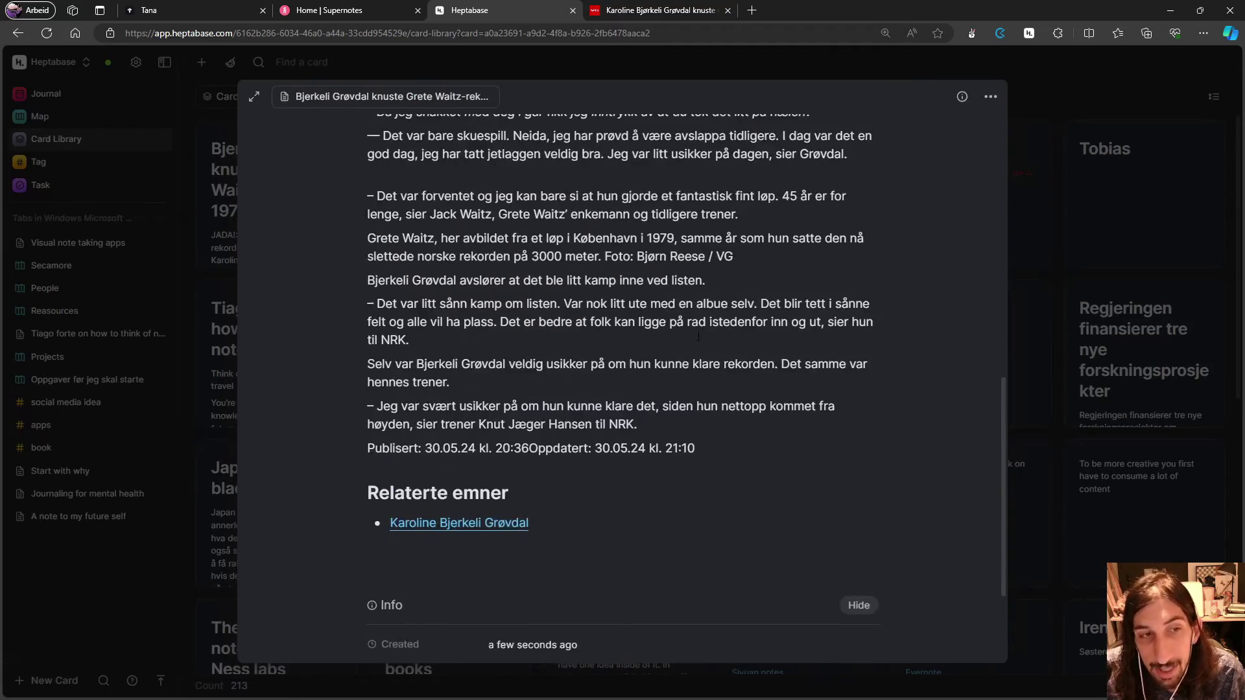
click(674, 10)
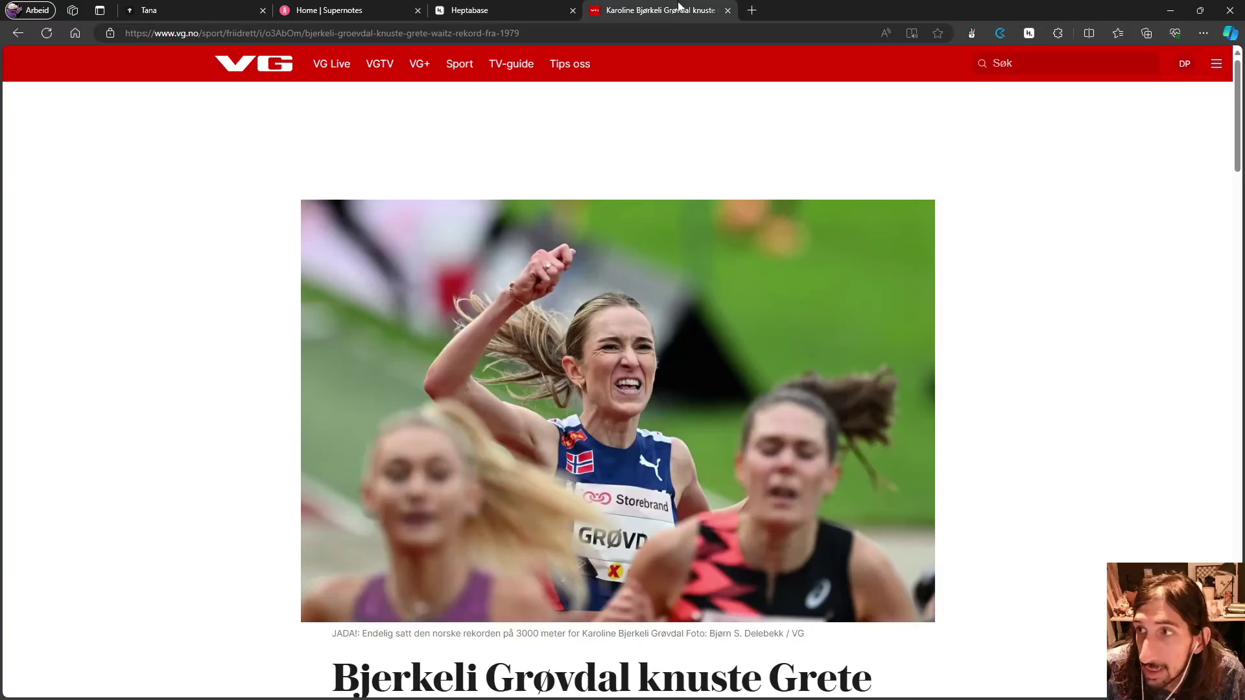
scroll(621, 327, down, 10)
scroll(621, 330, down, 20)
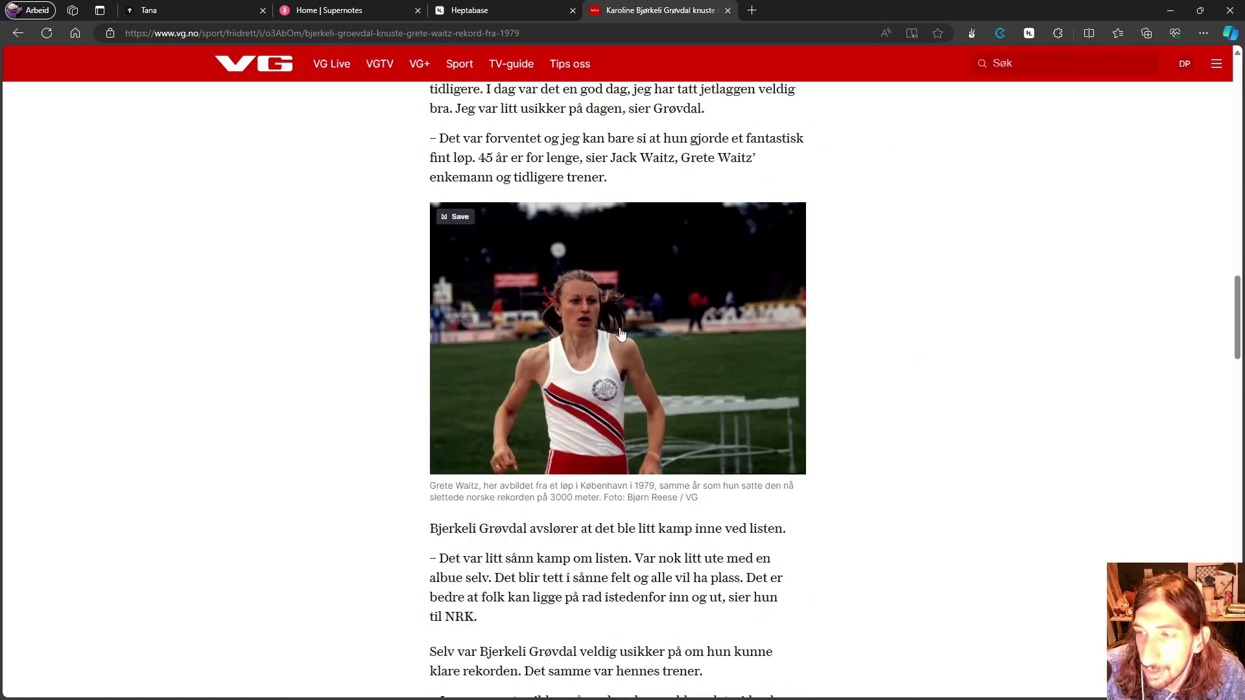
scroll(620, 334, down, 5)
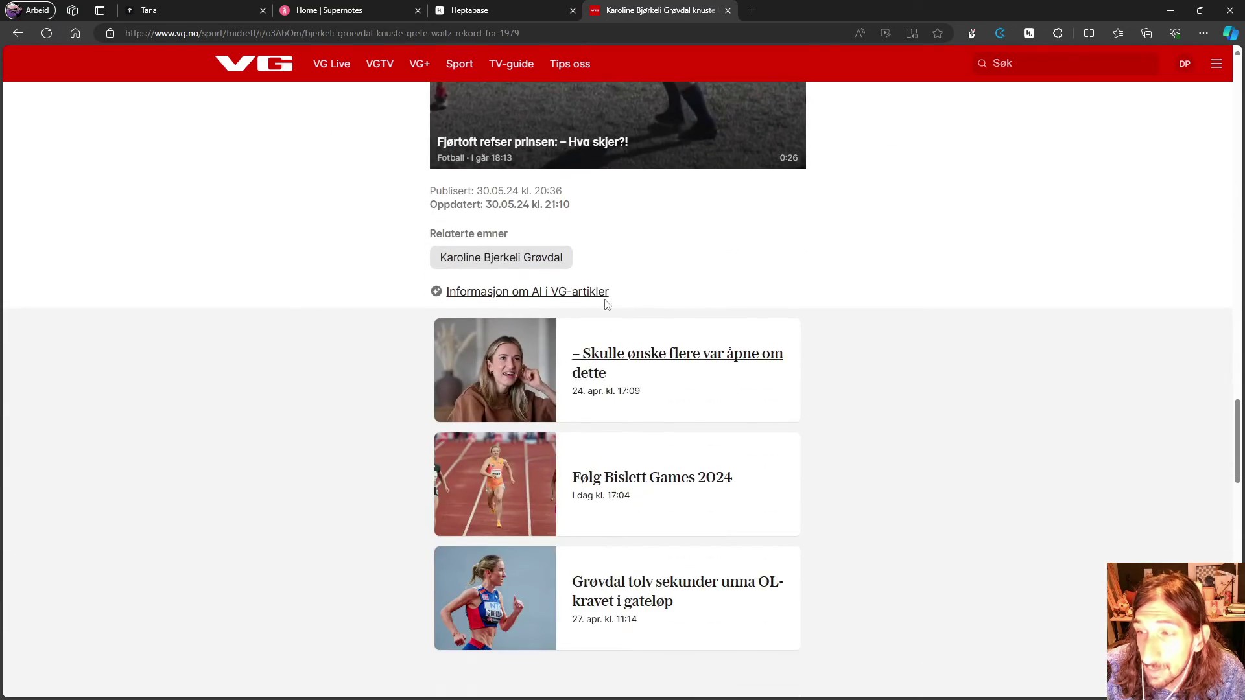
click(472, 9)
scroll(554, 343, up, 3)
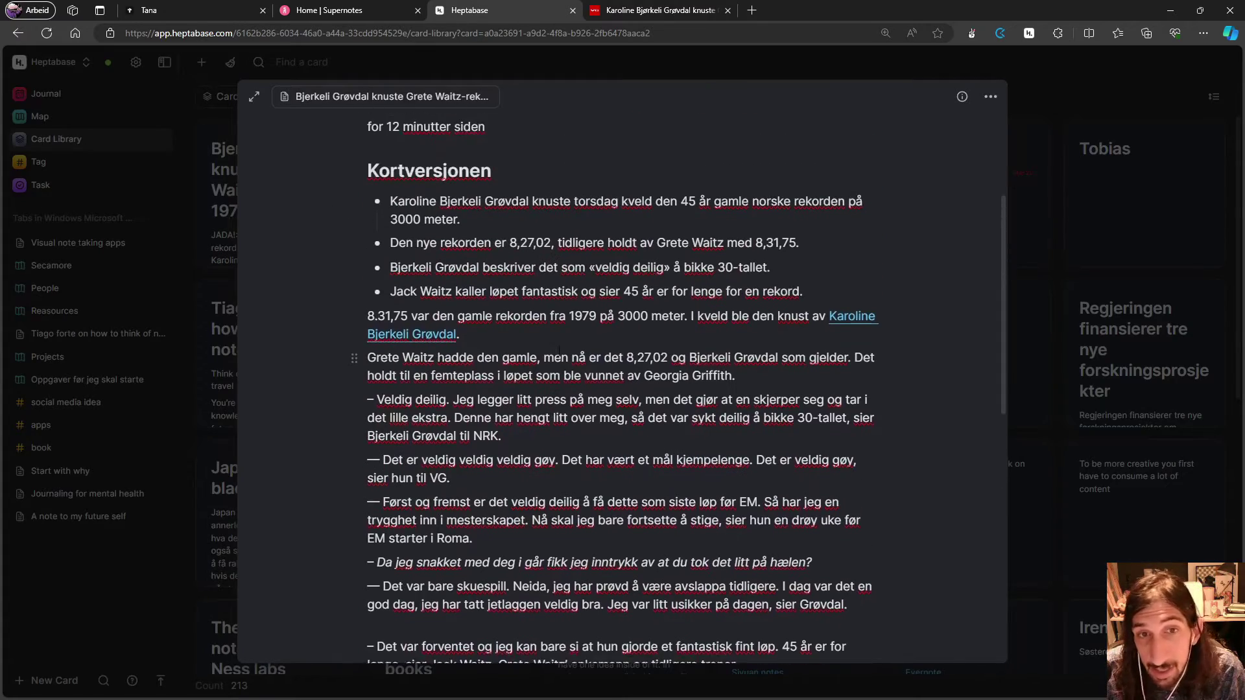
scroll(564, 332, up, 1)
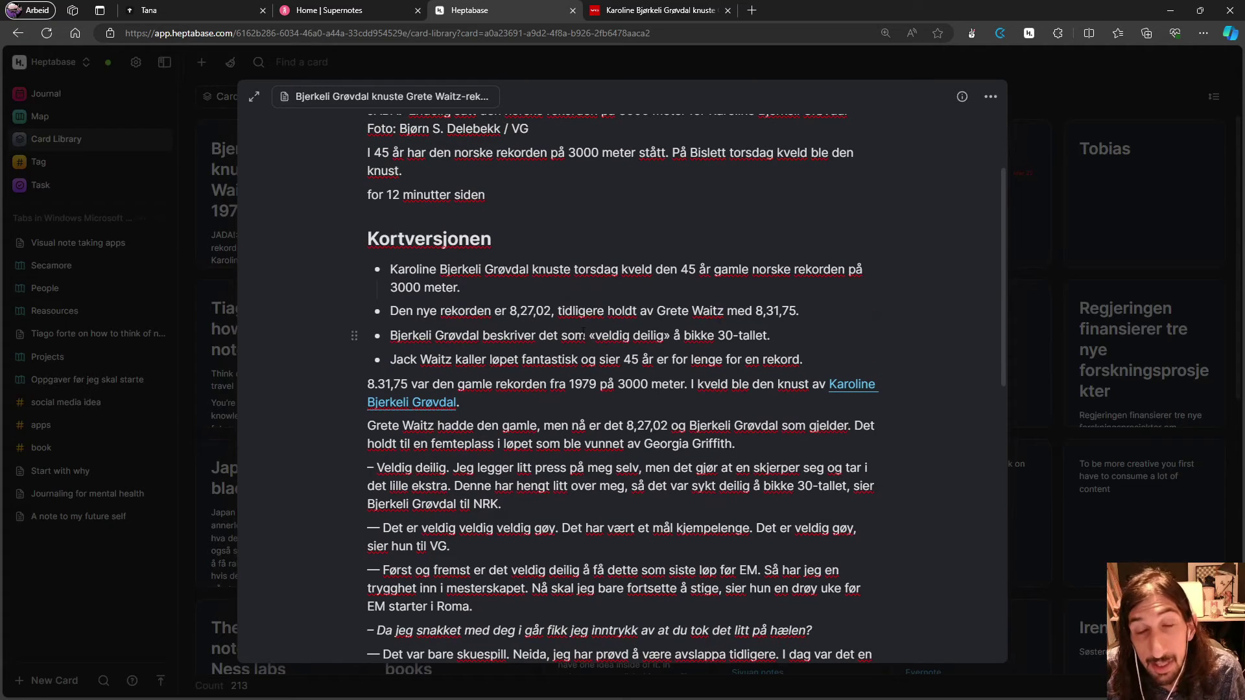
scroll(580, 335, down, 2)
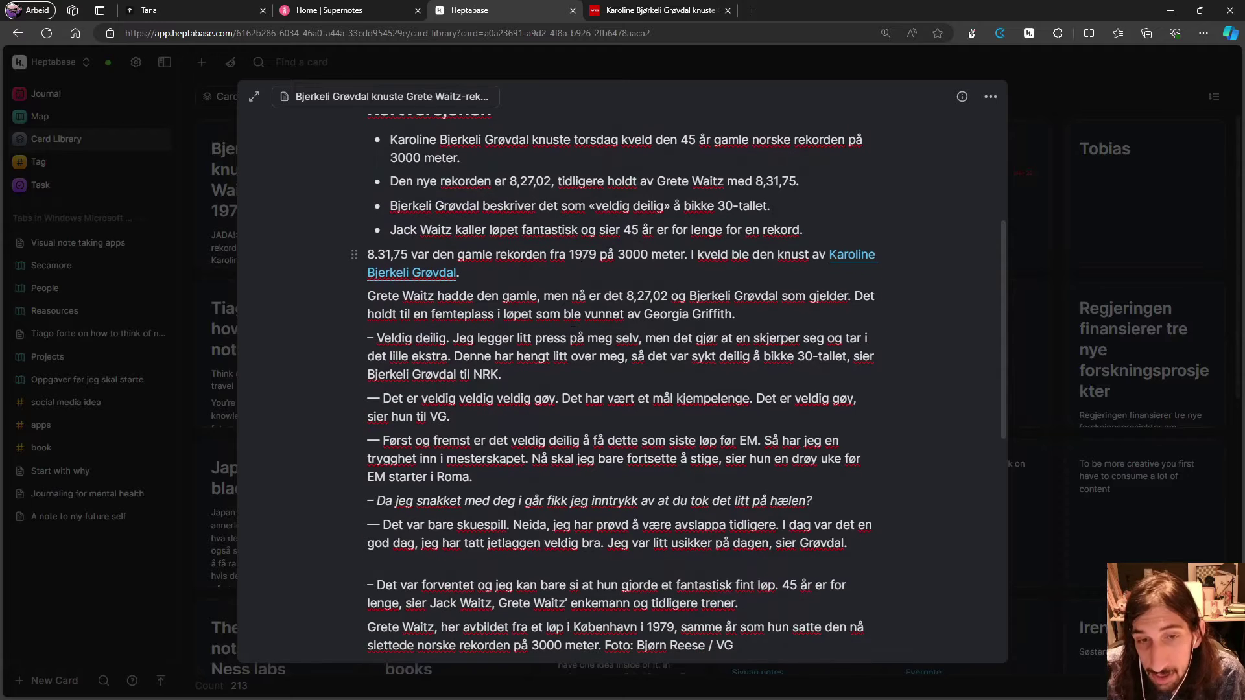
scroll(572, 329, down, 3)
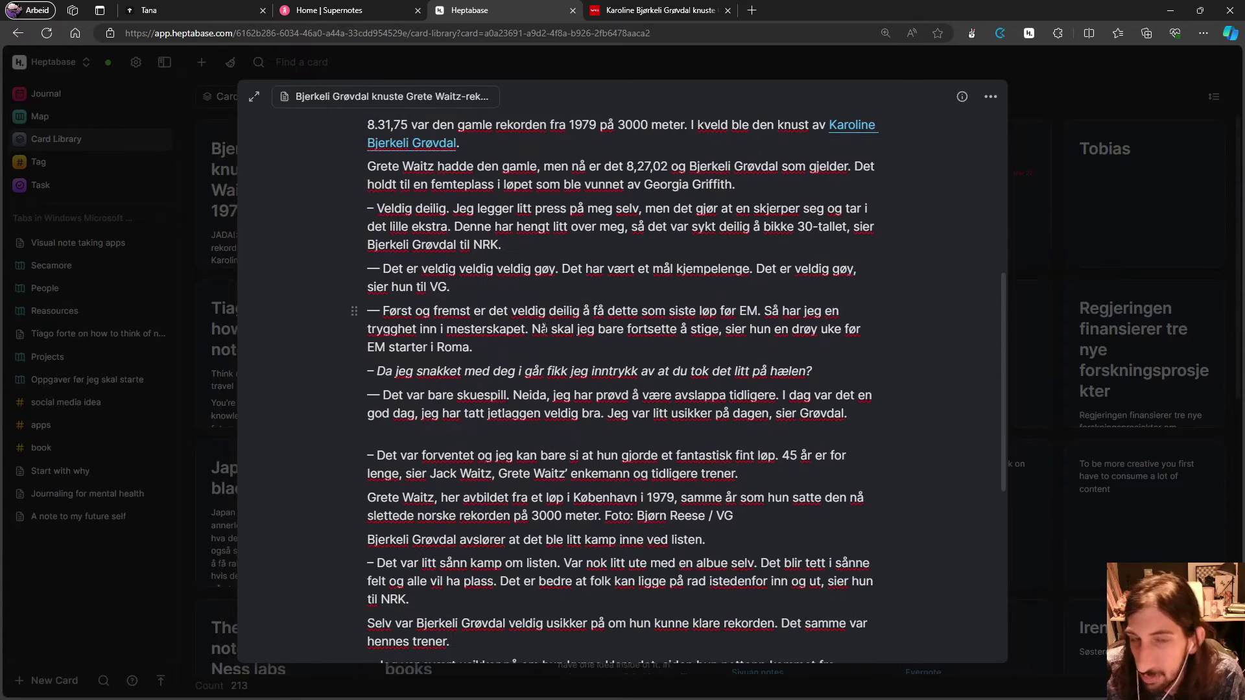
scroll(569, 326, down, 1)
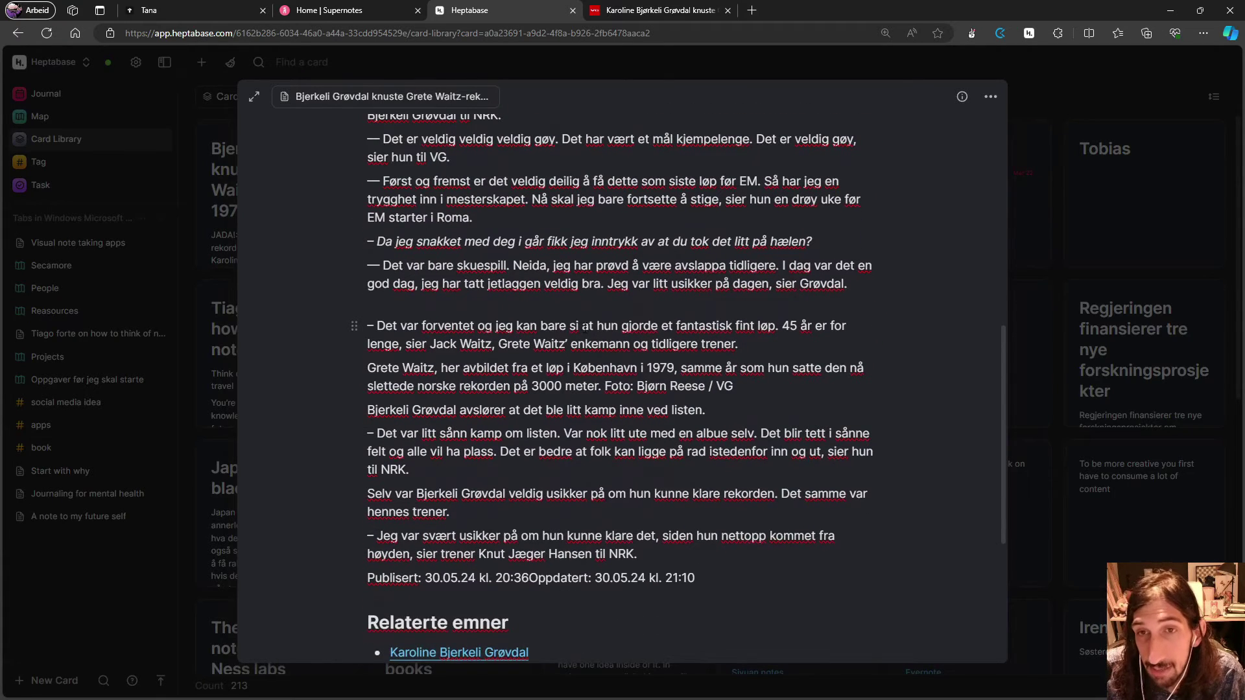
scroll(569, 326, down, 2)
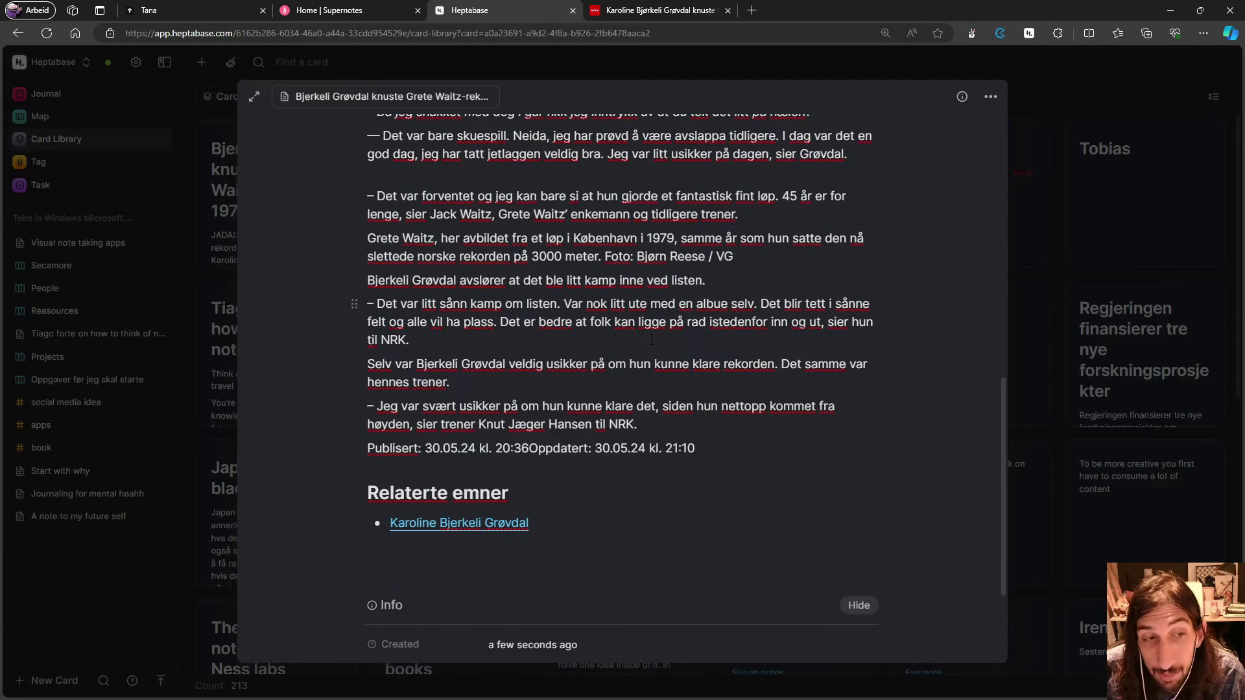
scroll(651, 340, up, 6)
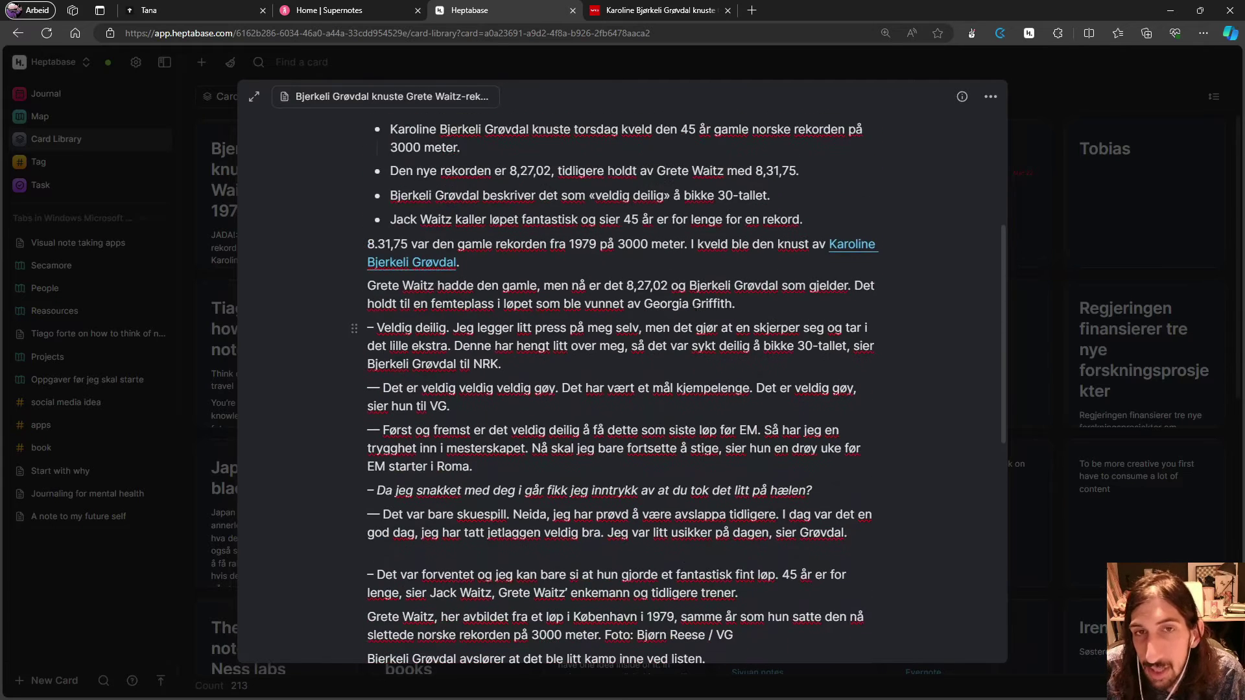
scroll(695, 309, up, 4)
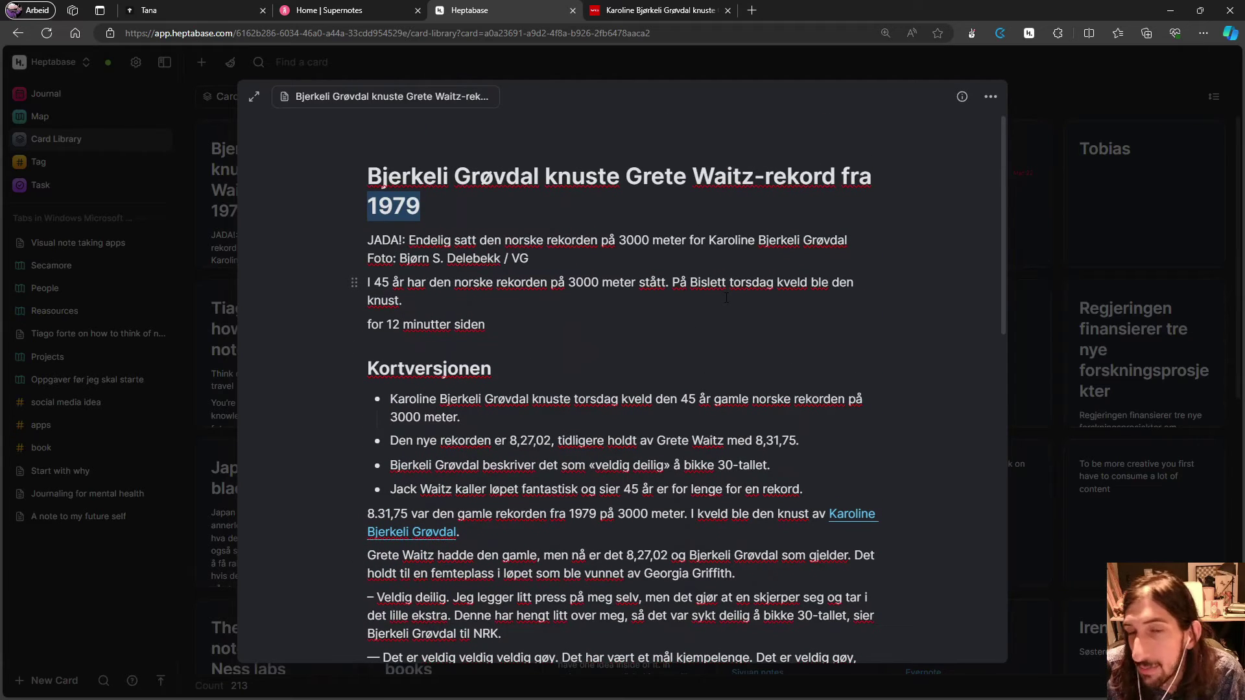
click(563, 216)
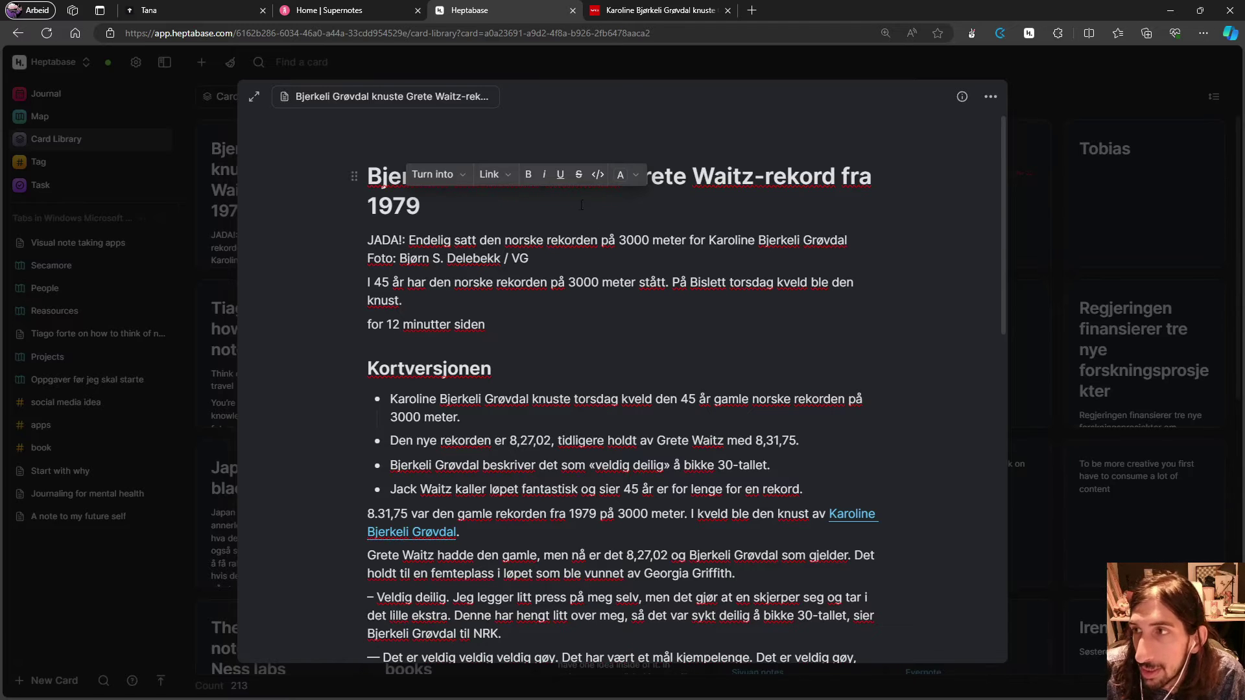
On the VG article, select the first paragraph, check its context menu, then clear the selection.
click(658, 10)
scroll(444, 293, up, 5)
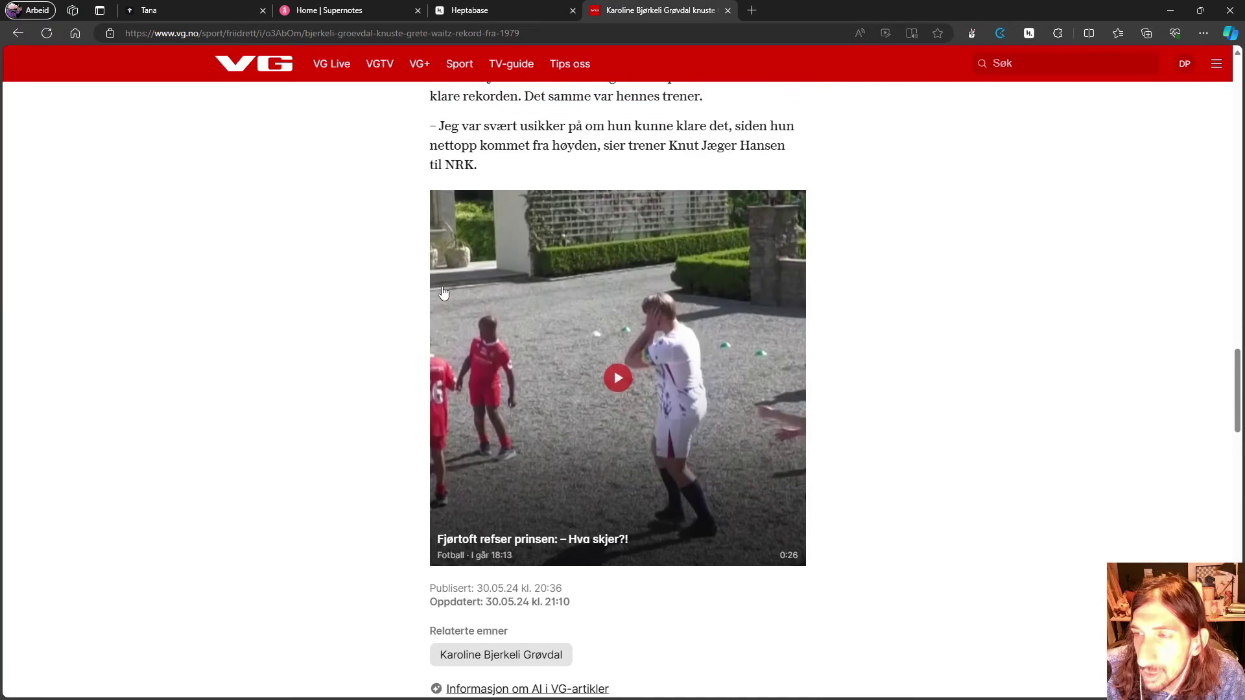
scroll(443, 293, up, 15)
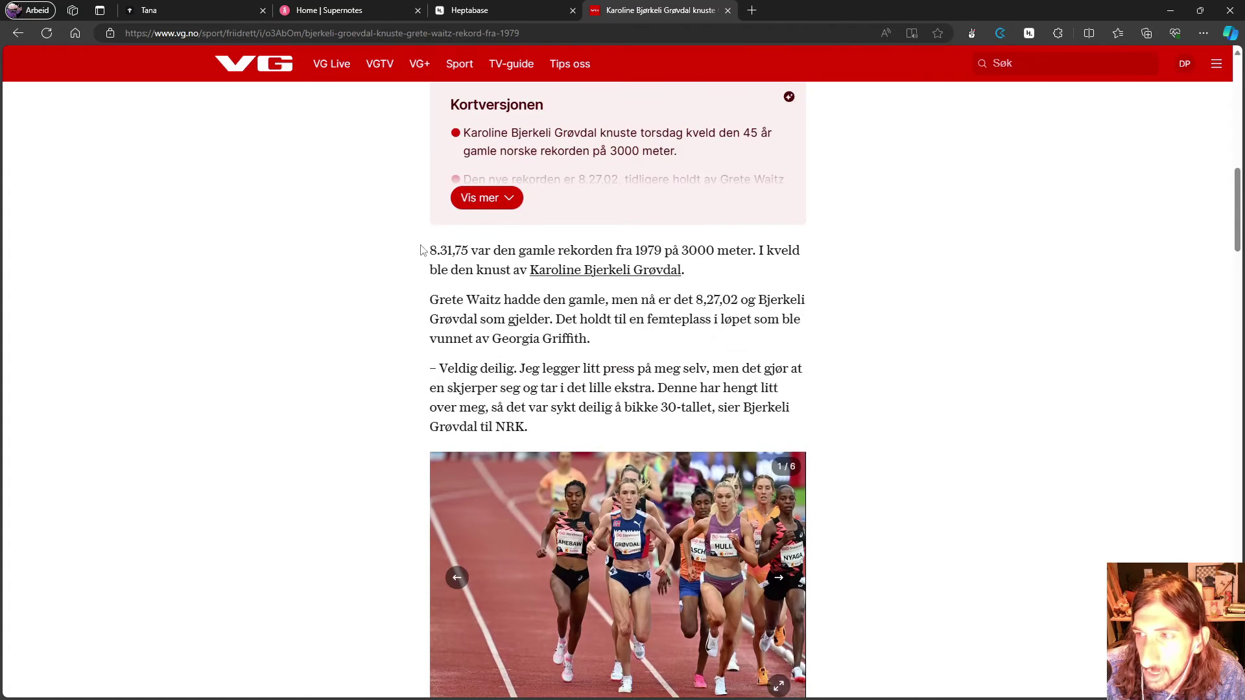
drag(428, 254, 680, 277)
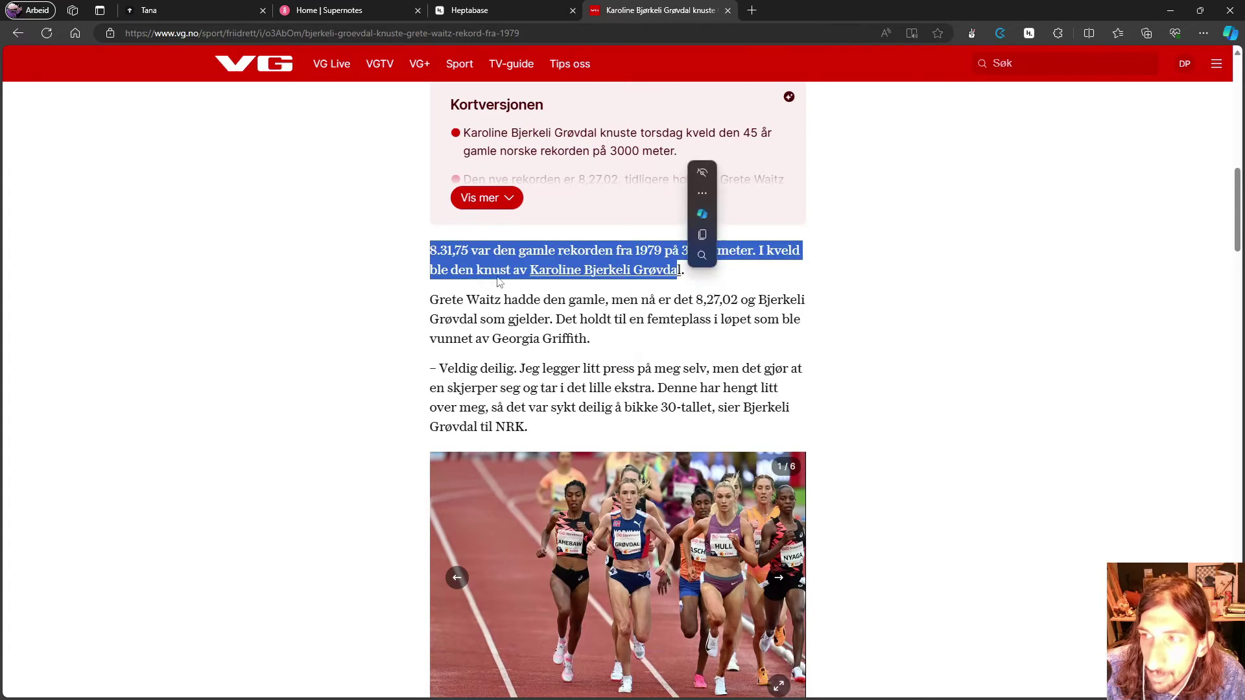
right_click(490, 269)
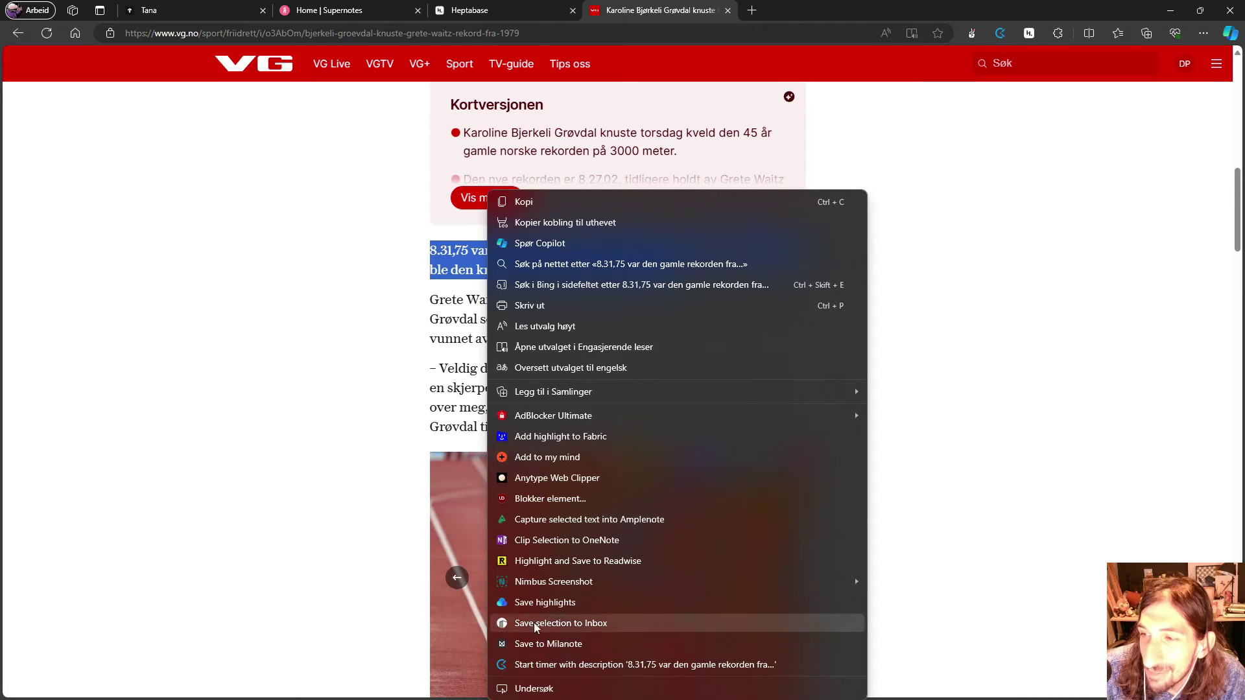
click(900, 316)
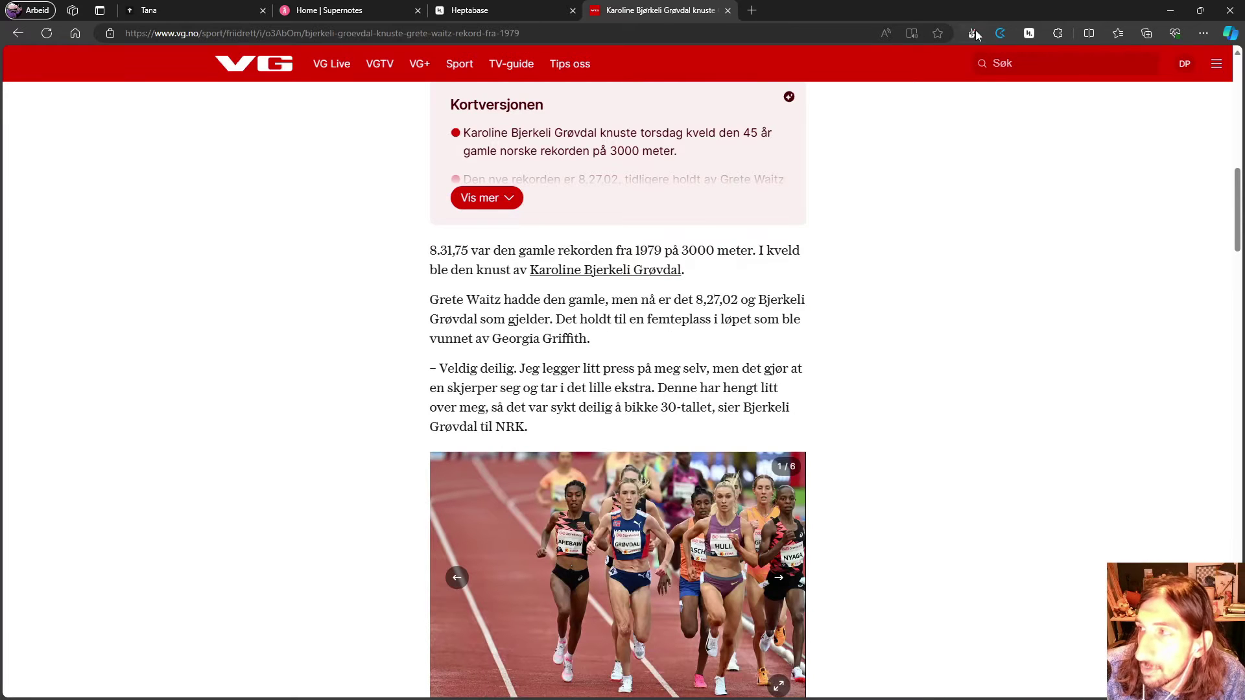
Highlight the 'Grete Waitz hadde den gamle' paragraph and clip the article into Heptabase.
drag(613, 337, 429, 306)
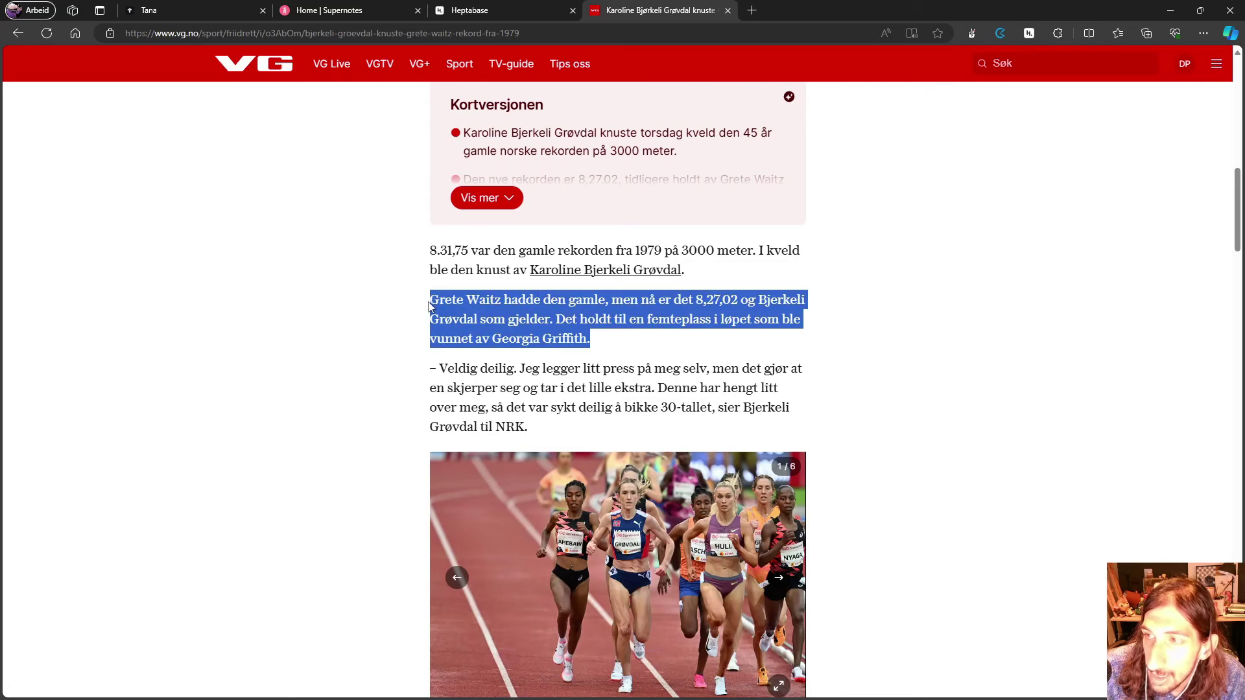
click(1026, 33)
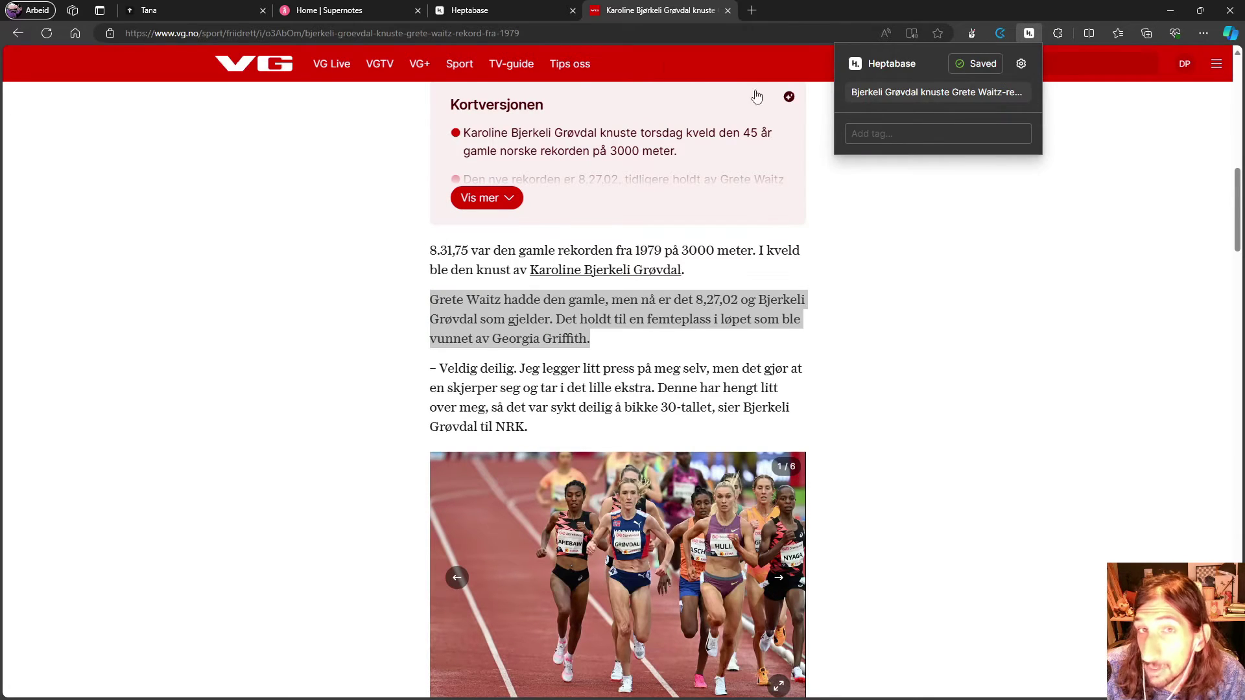
click(469, 10)
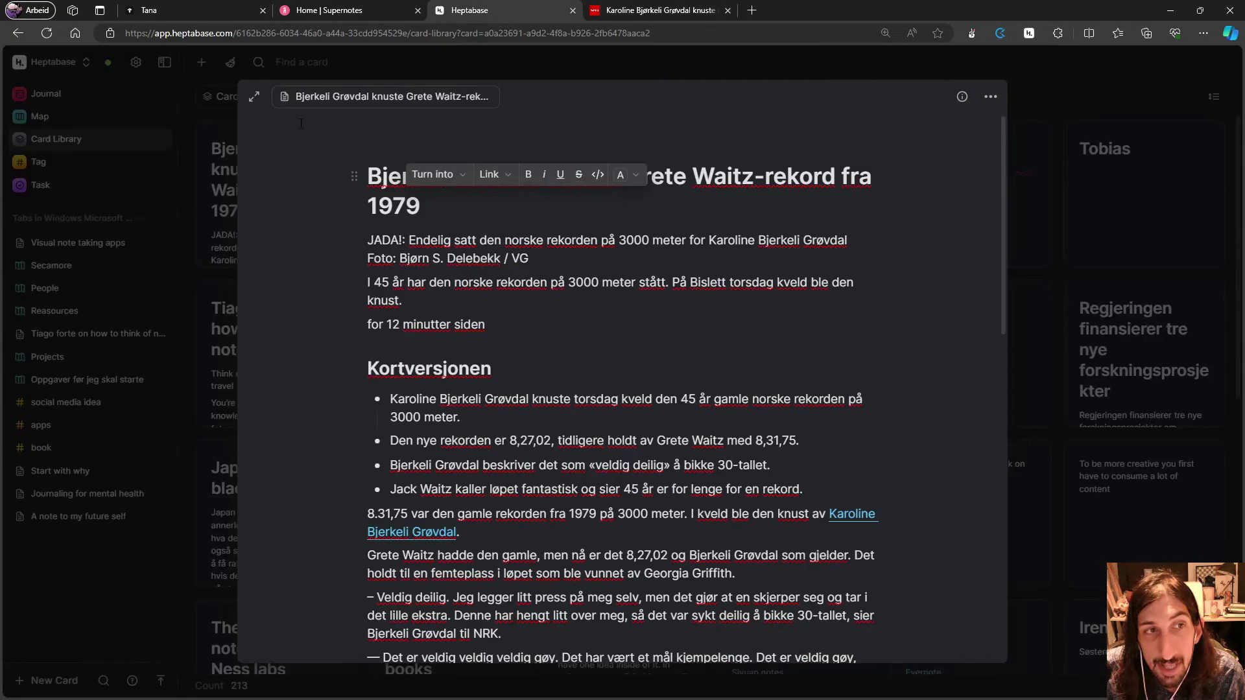
Delete the duplicate clipped article card, bringing the count back to 213, then move to Tana.
click(206, 223)
click(271, 193)
scroll(623, 389, down, 3)
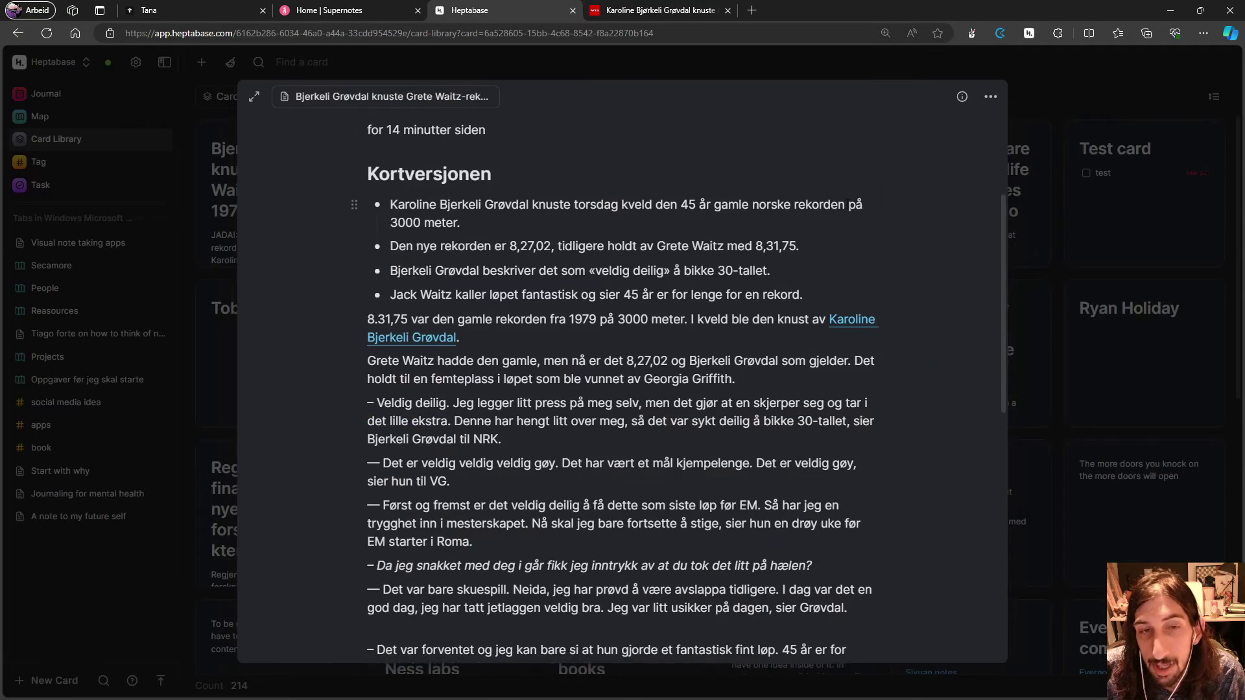
scroll(623, 389, down, 4)
click(990, 96)
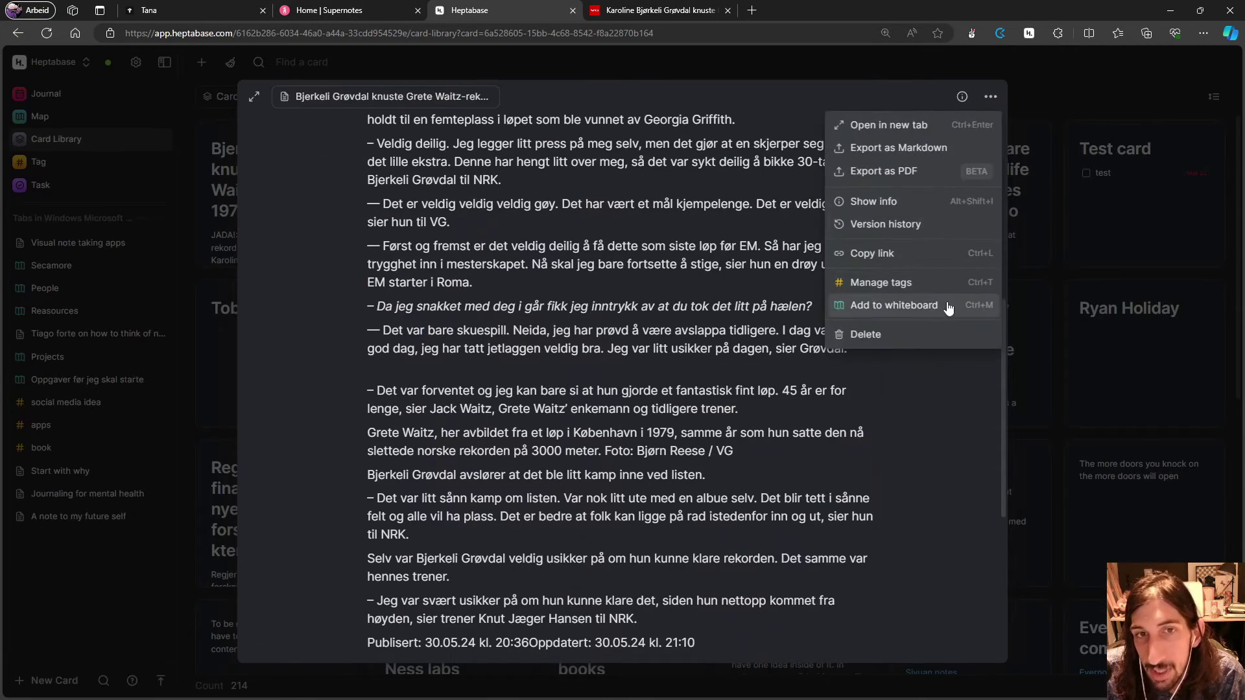
click(931, 336)
click(770, 419)
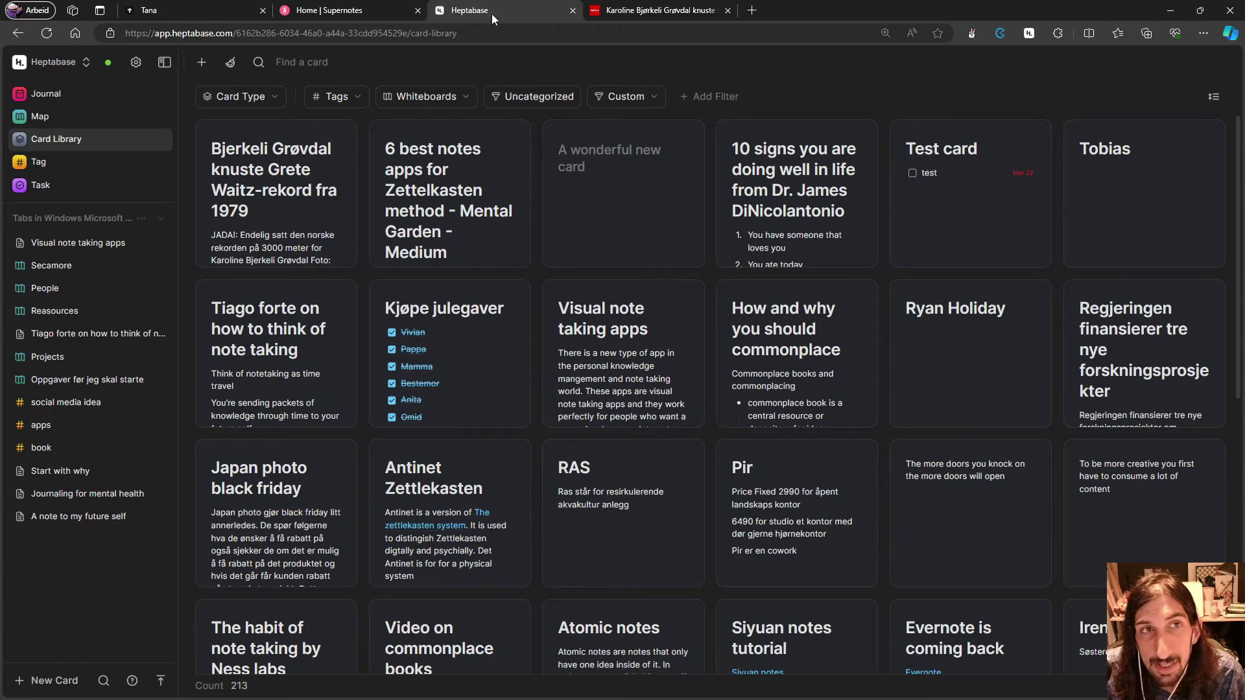
click(209, 7)
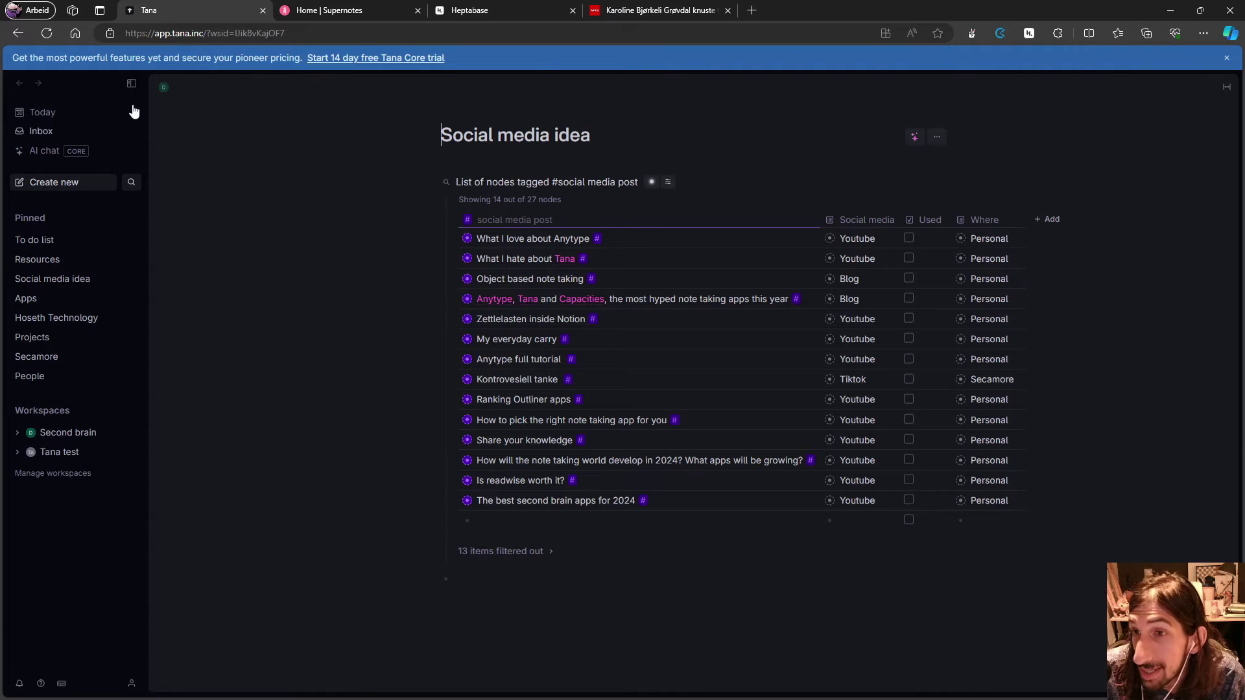
Load Tana's website in a new tab, then go back to the Social media idea table.
click(753, 11)
text(tana)
key(Return)
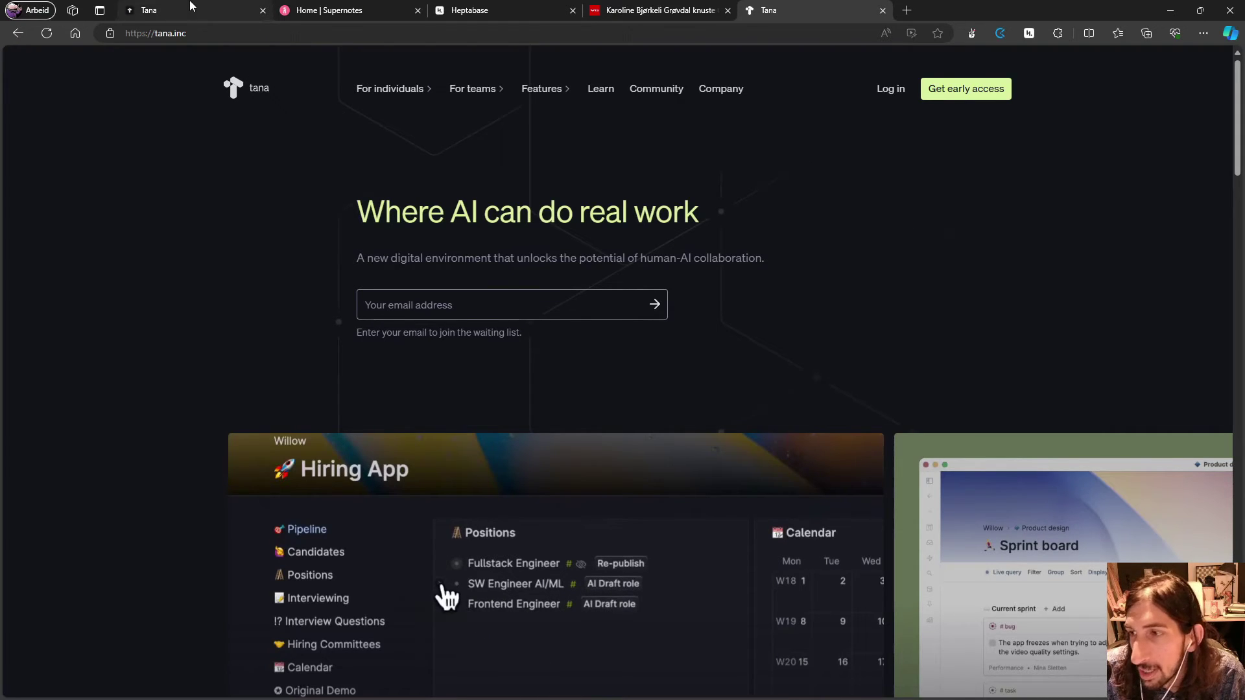
click(224, 17)
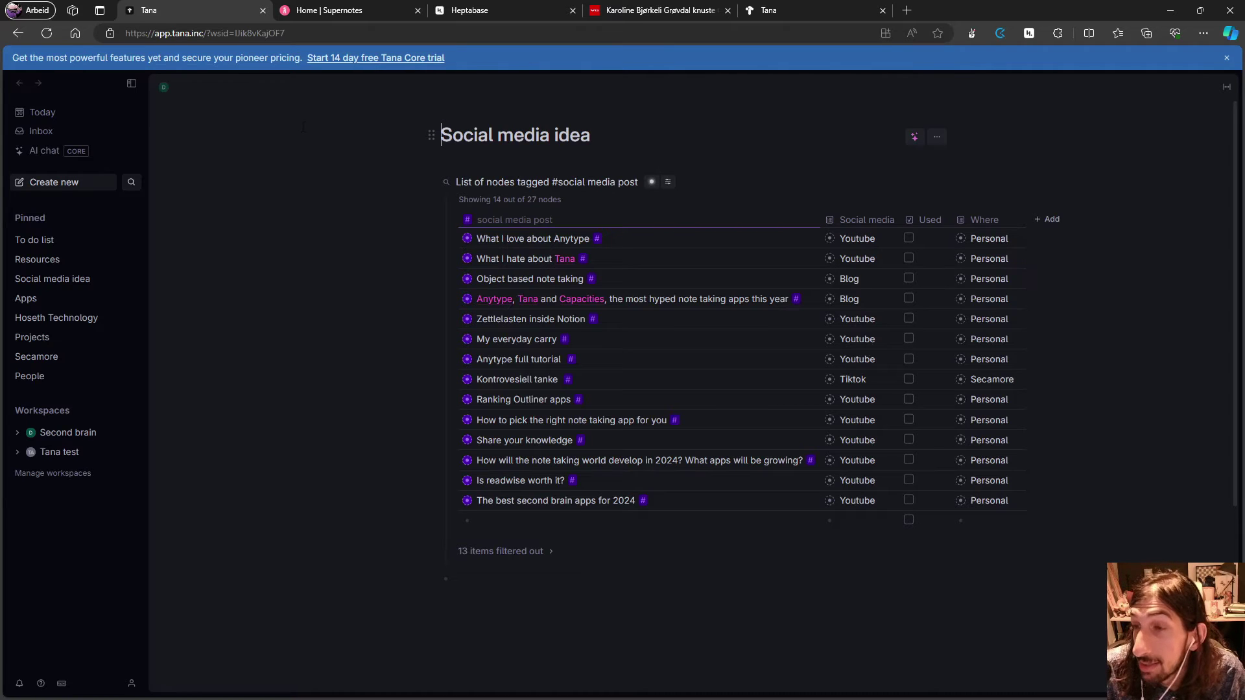
Start the 14-day Tana Core trial offer and skip its video to see the $10 vs Free plans.
click(362, 58)
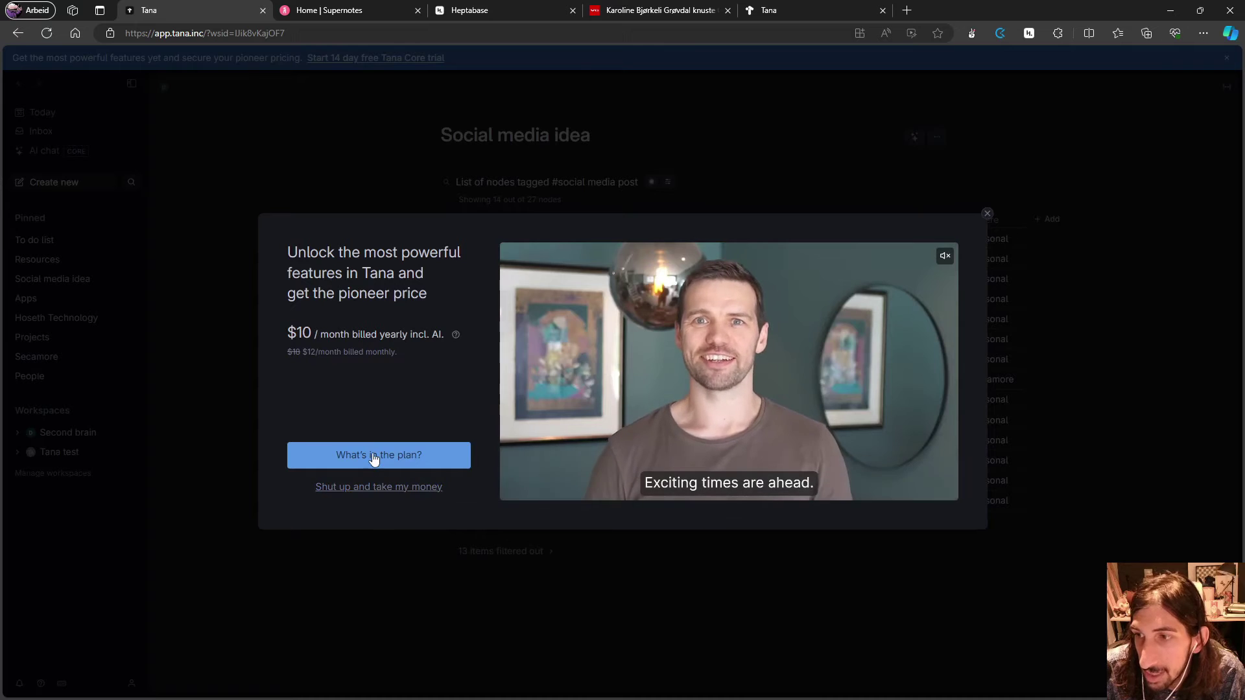
key(Escape)
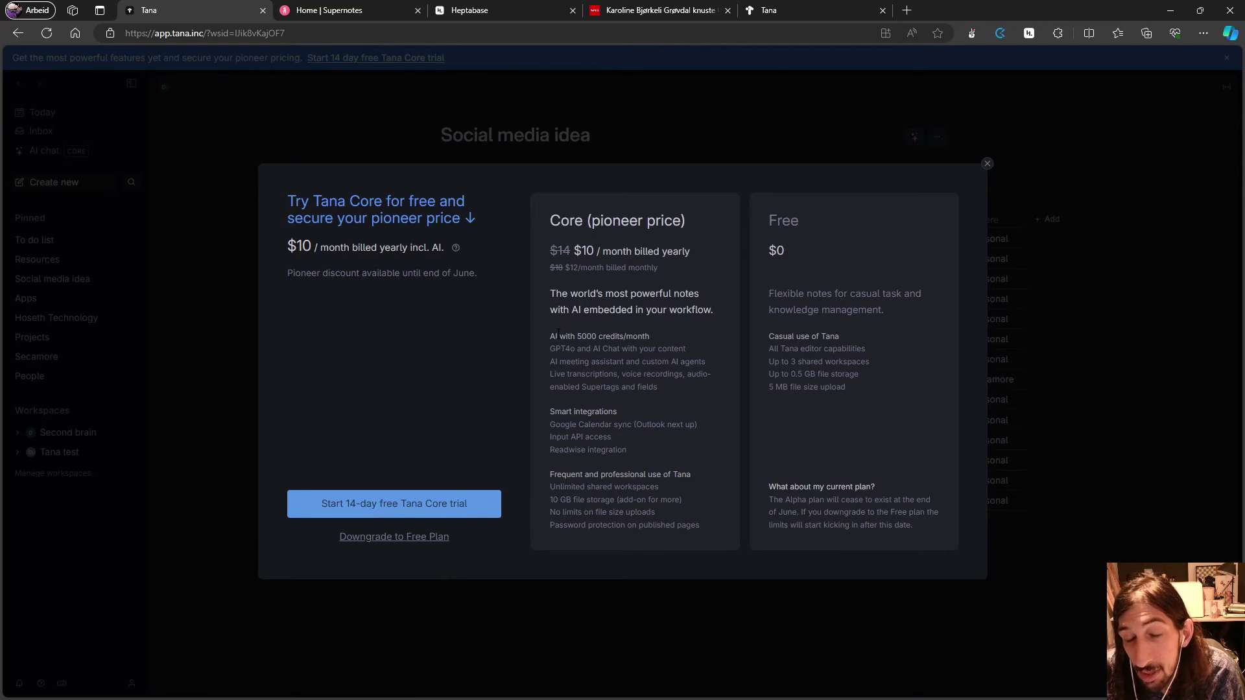
Read through the Core plan's feature list, then close the upgrade offer.
drag(548, 336, 679, 391)
click(636, 371)
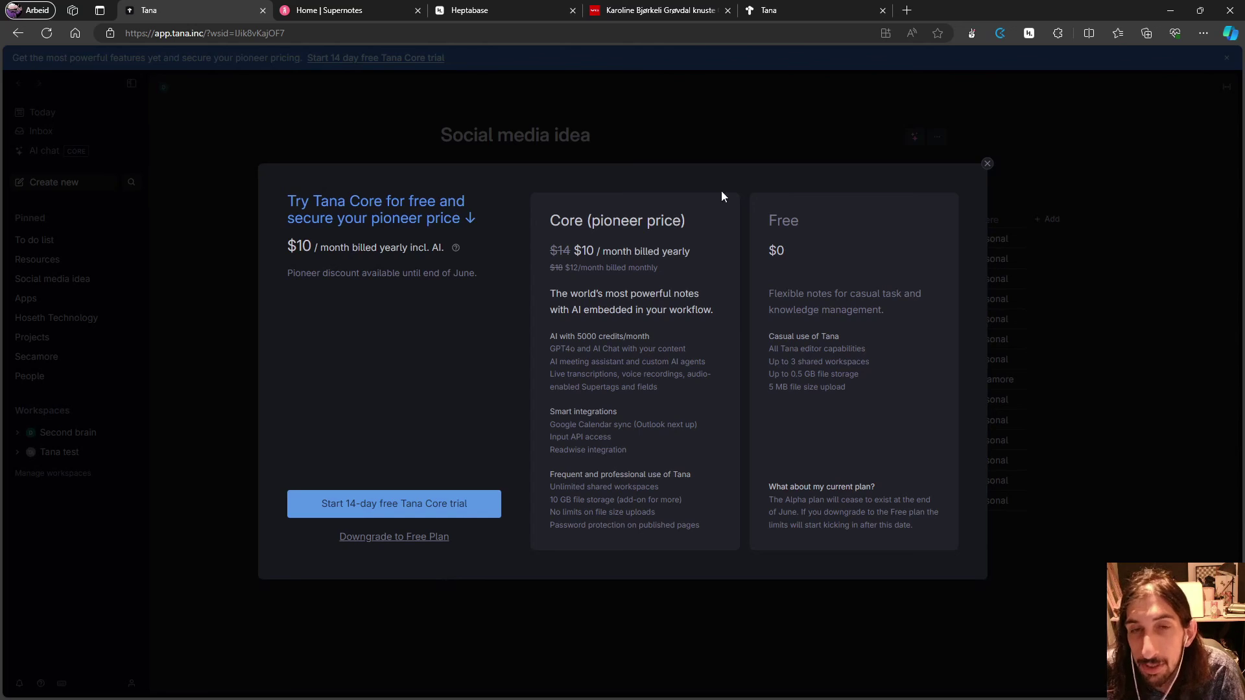
click(987, 163)
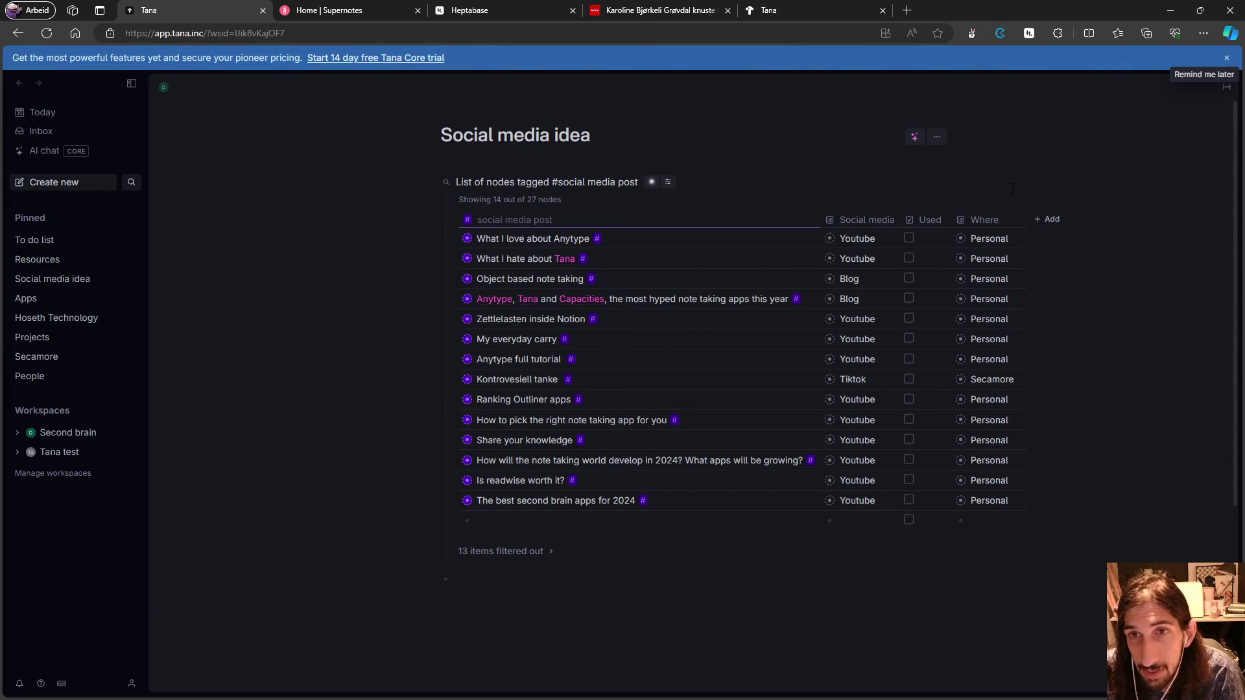